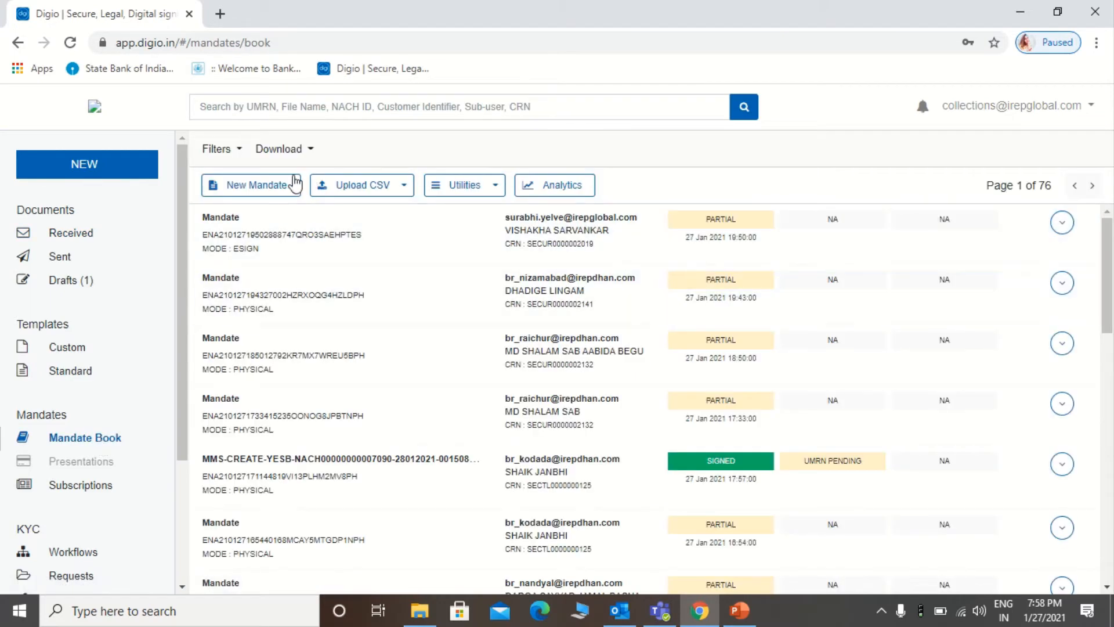
Step: Open a new mandate form from the Mandate Book
click(292, 186)
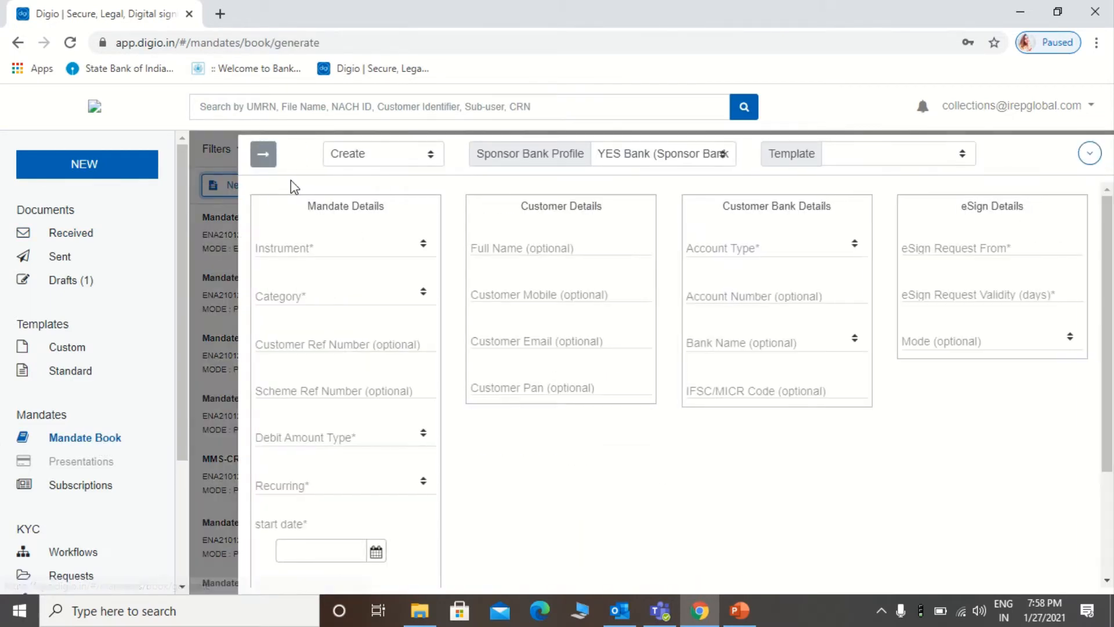
Step: Apply the 'Savings A/C, Monthly' template and choose Default as the eSign mode
click(845, 164)
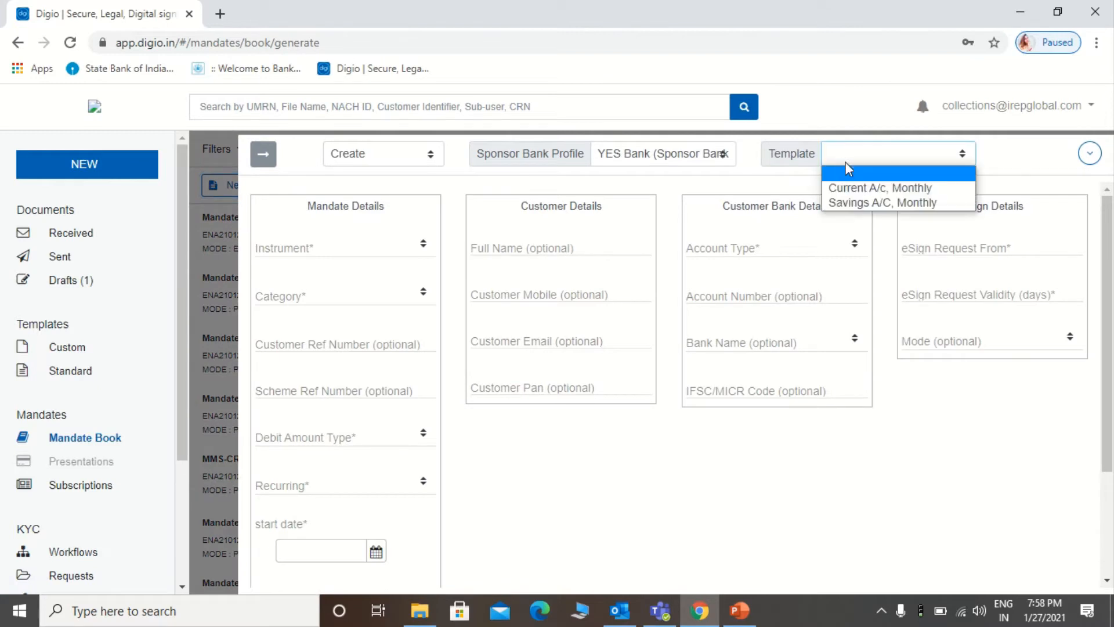
click(862, 202)
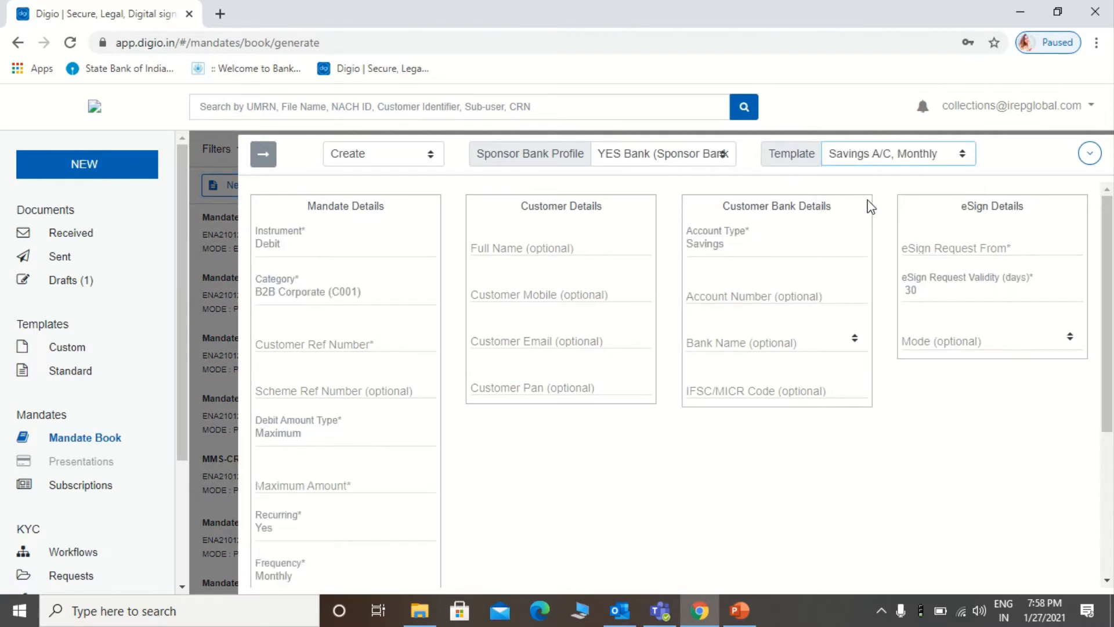
click(950, 346)
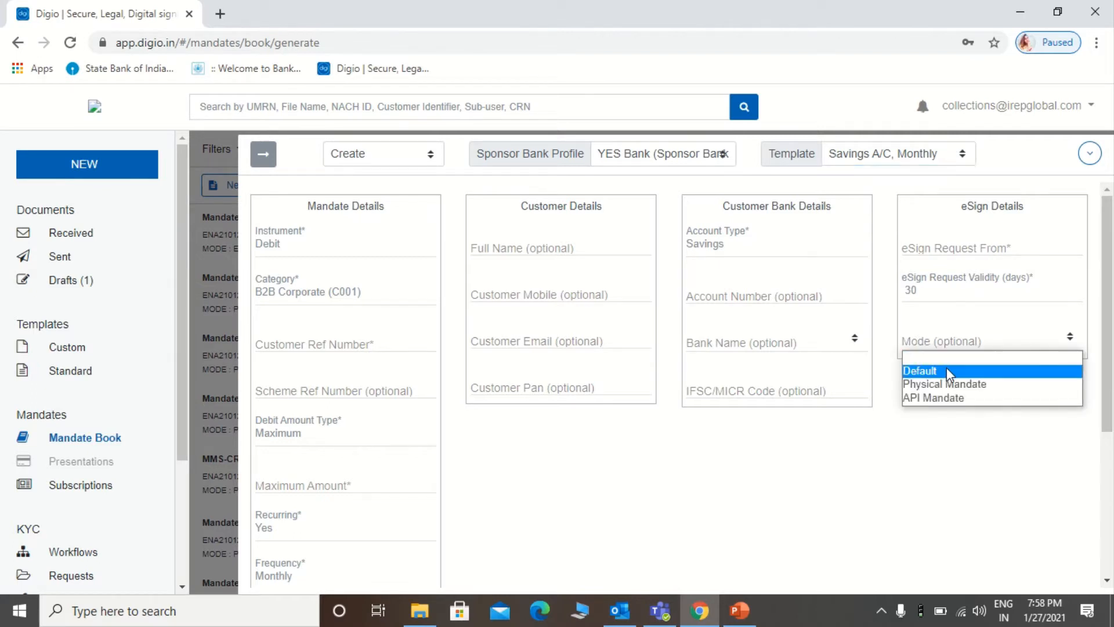
click(945, 369)
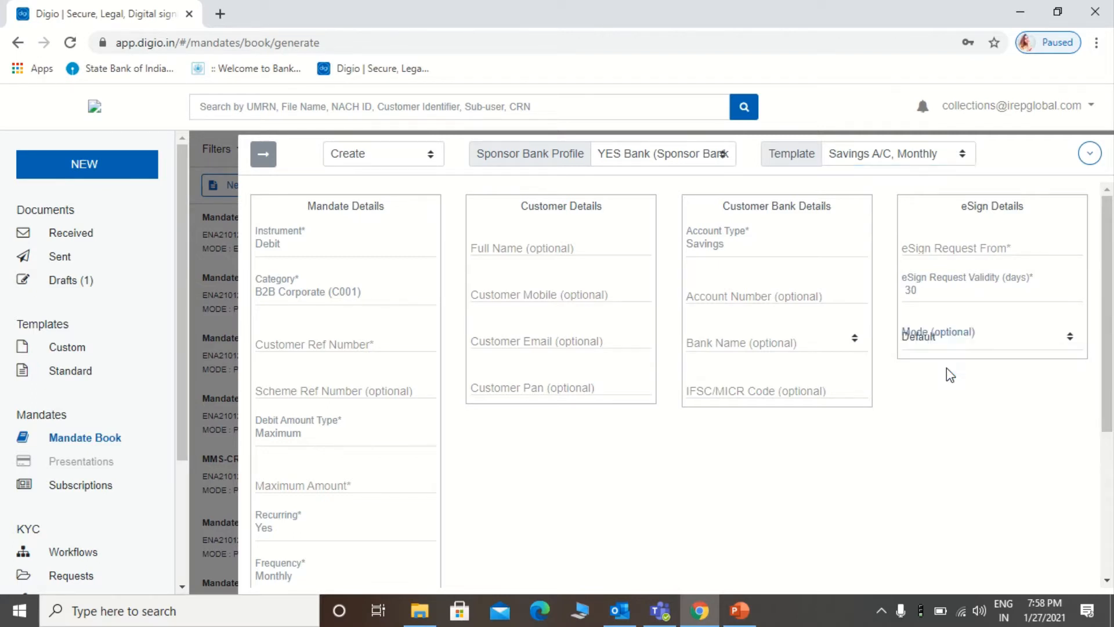
Step: Enter the requester's e-mail address in the eSign Request From field, correcting a typo
click(959, 247)
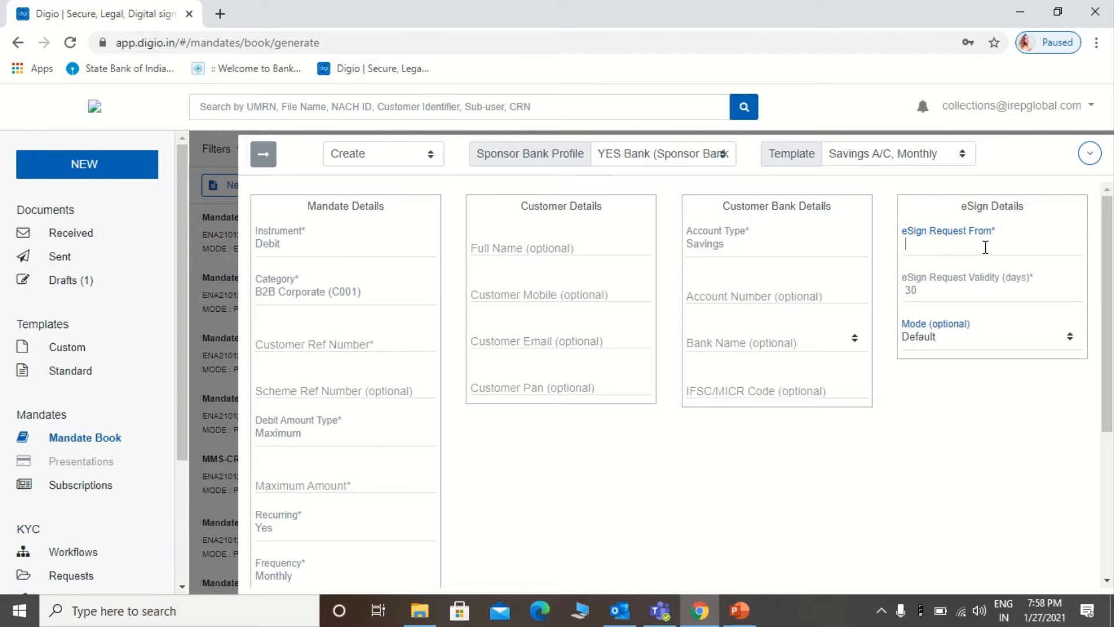
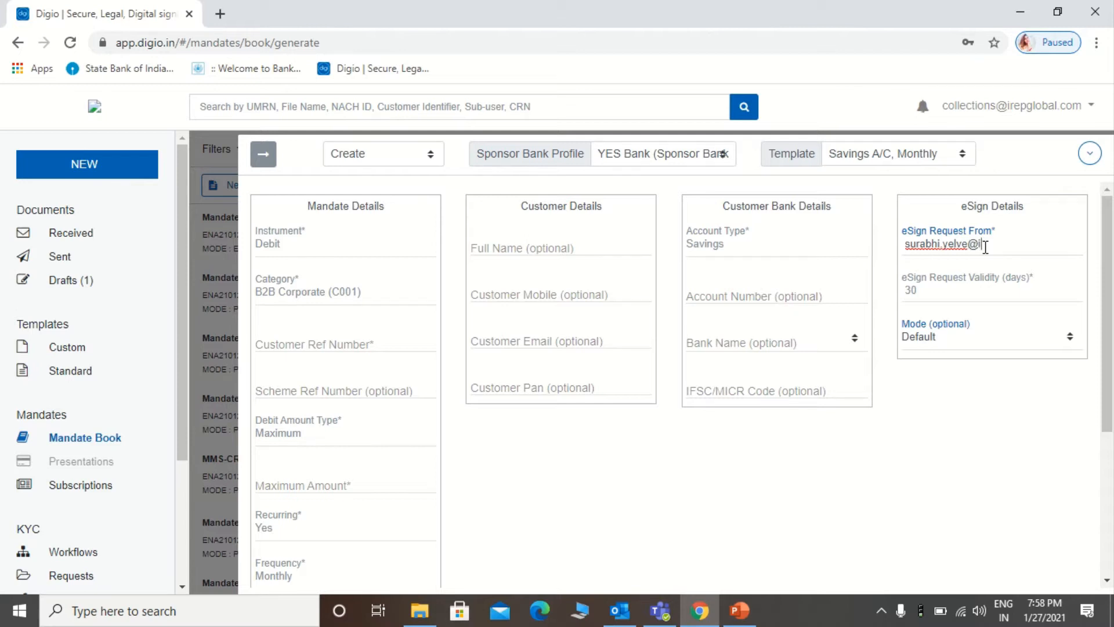
Step: Enter the customer reference number and a maximum amount of 340000
click(313, 340)
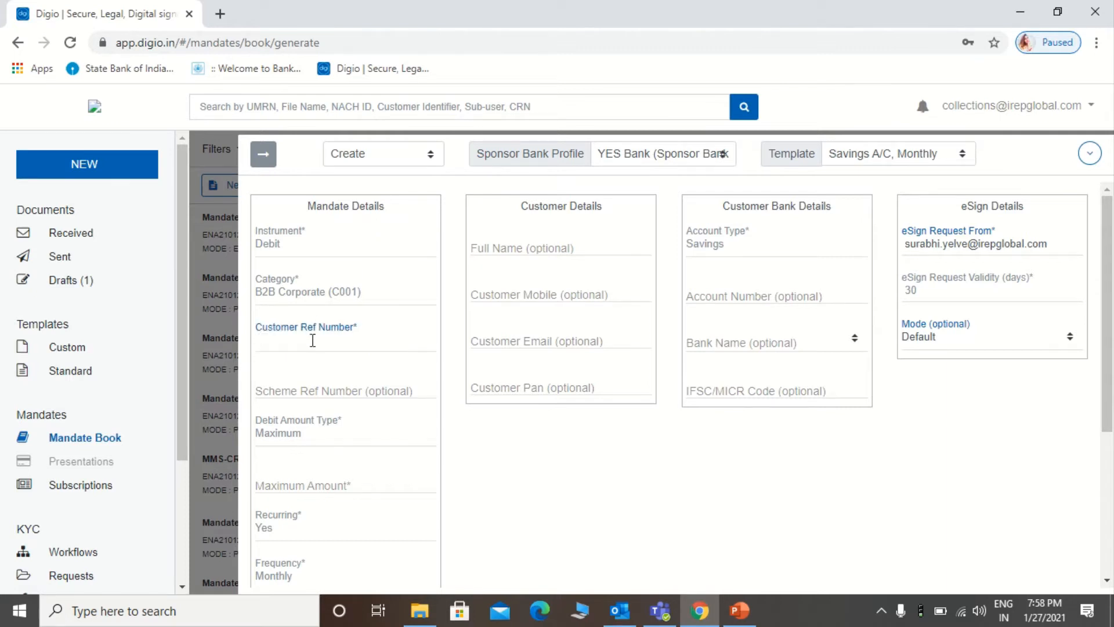
click(327, 386)
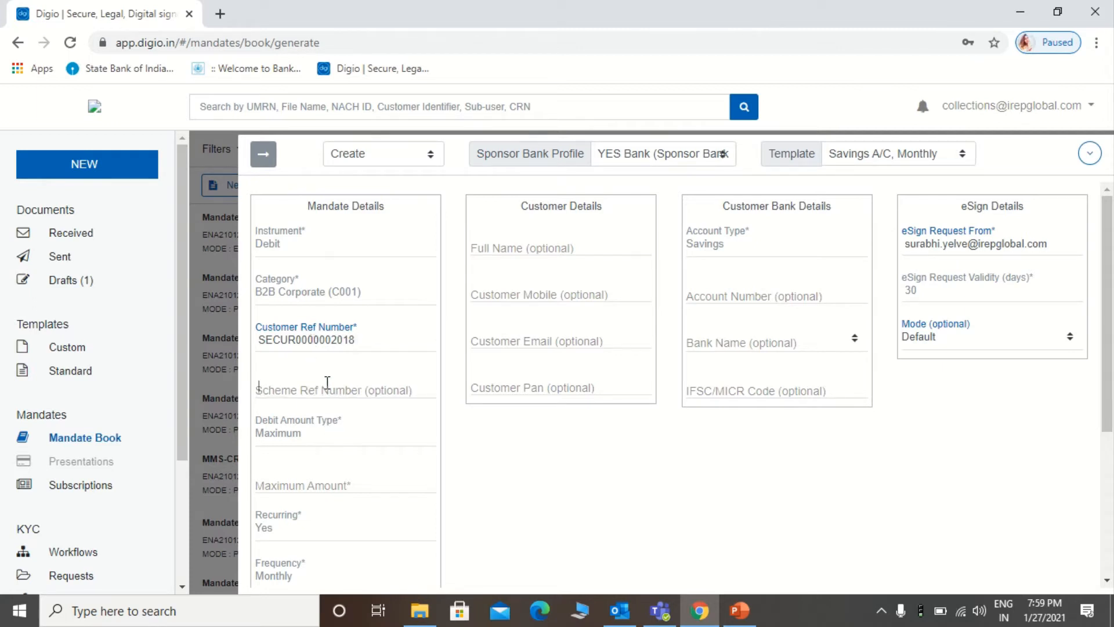
click(316, 477)
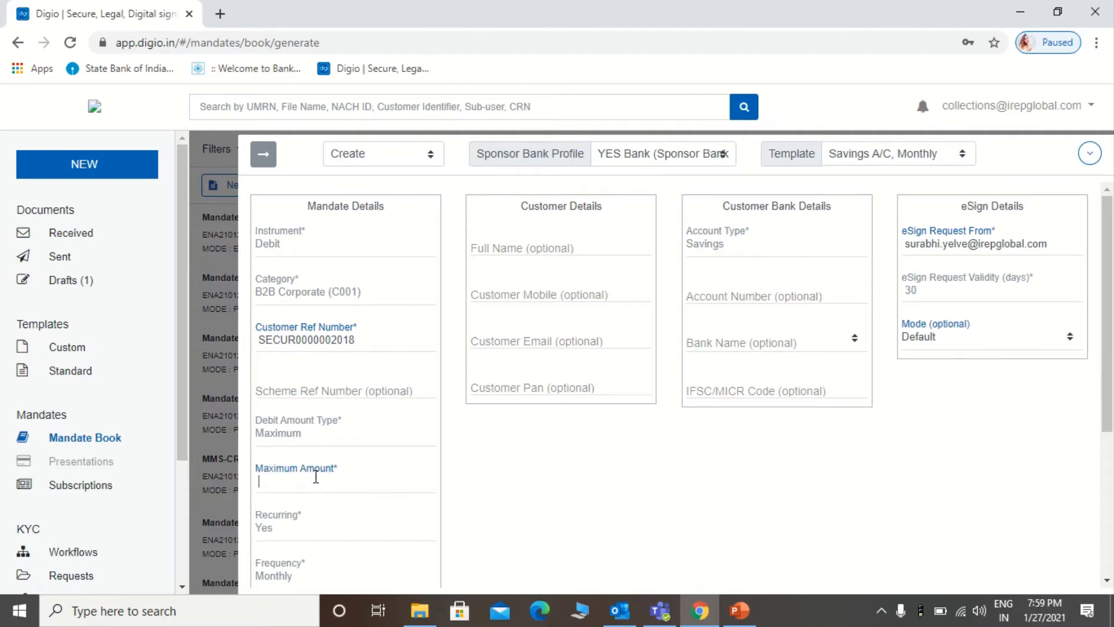
text(340000)
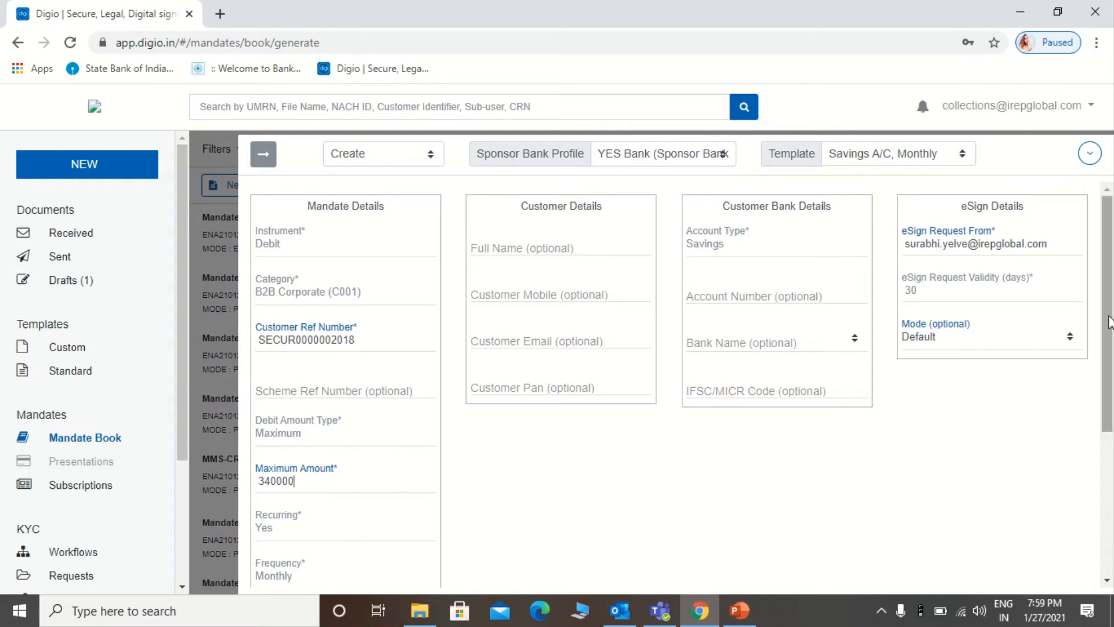
Step: Set the mandate start date to 10 Feb 2021
drag(1109, 319, 1112, 484)
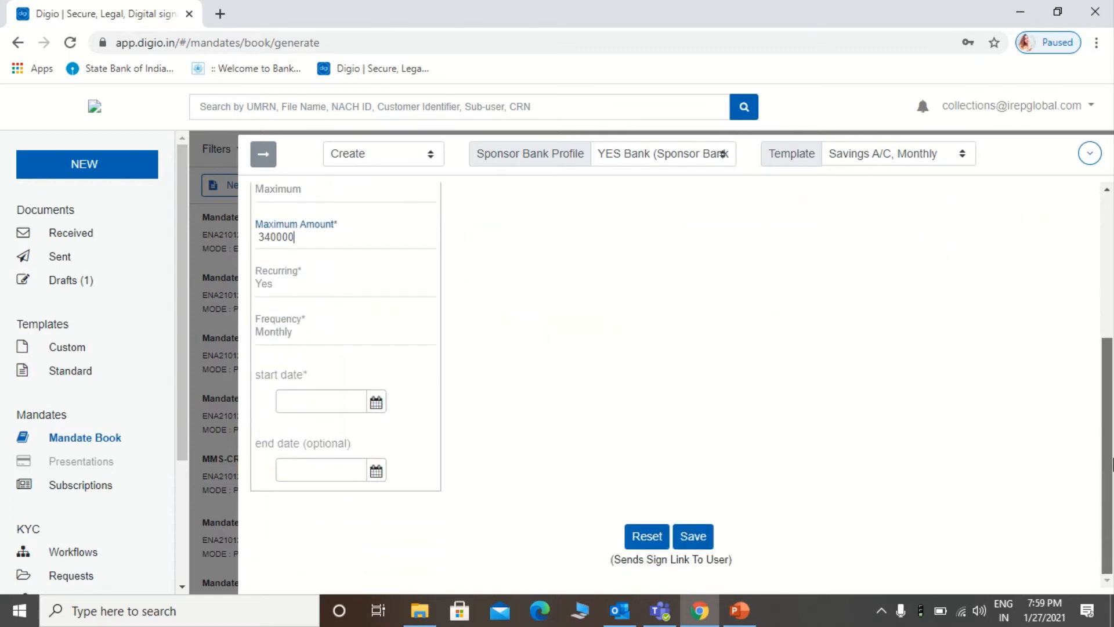
click(376, 403)
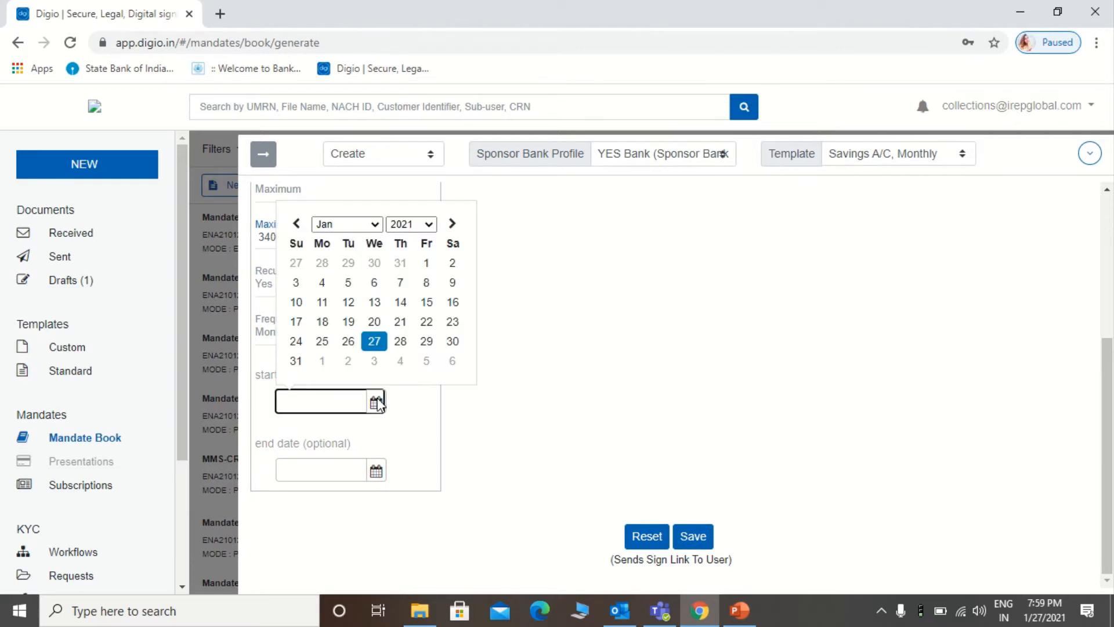
click(365, 229)
click(356, 252)
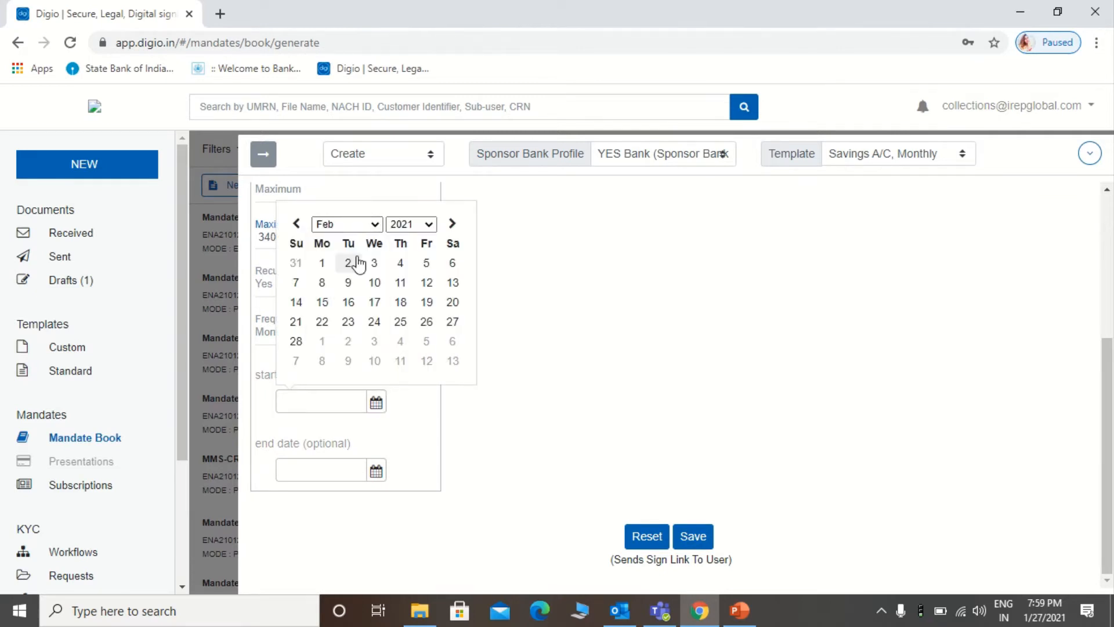
click(375, 283)
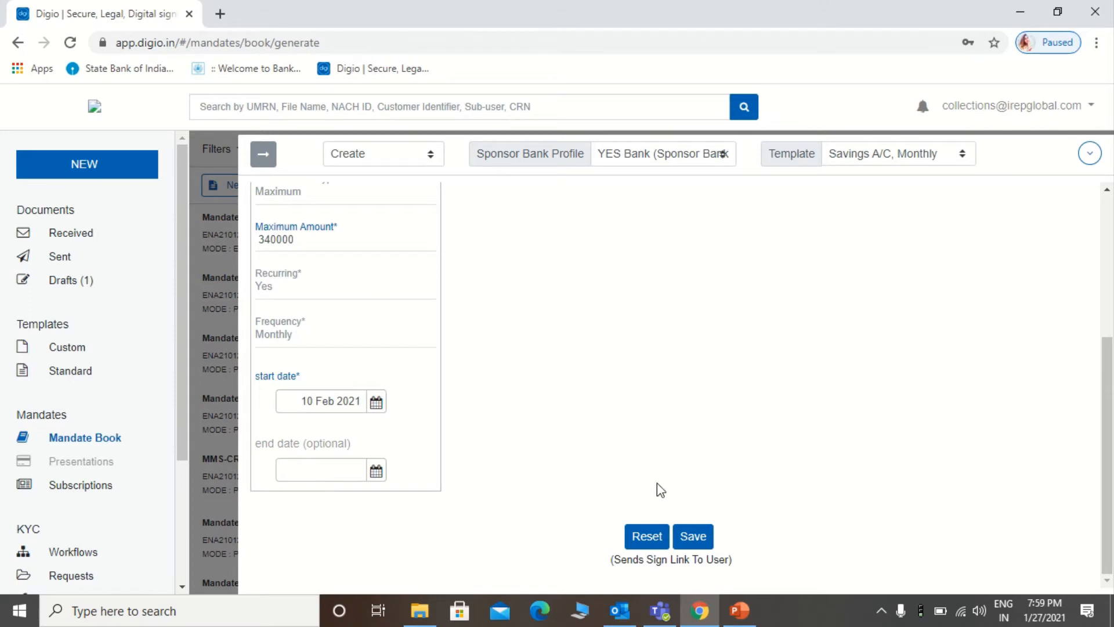
drag(1112, 388, 1111, 245)
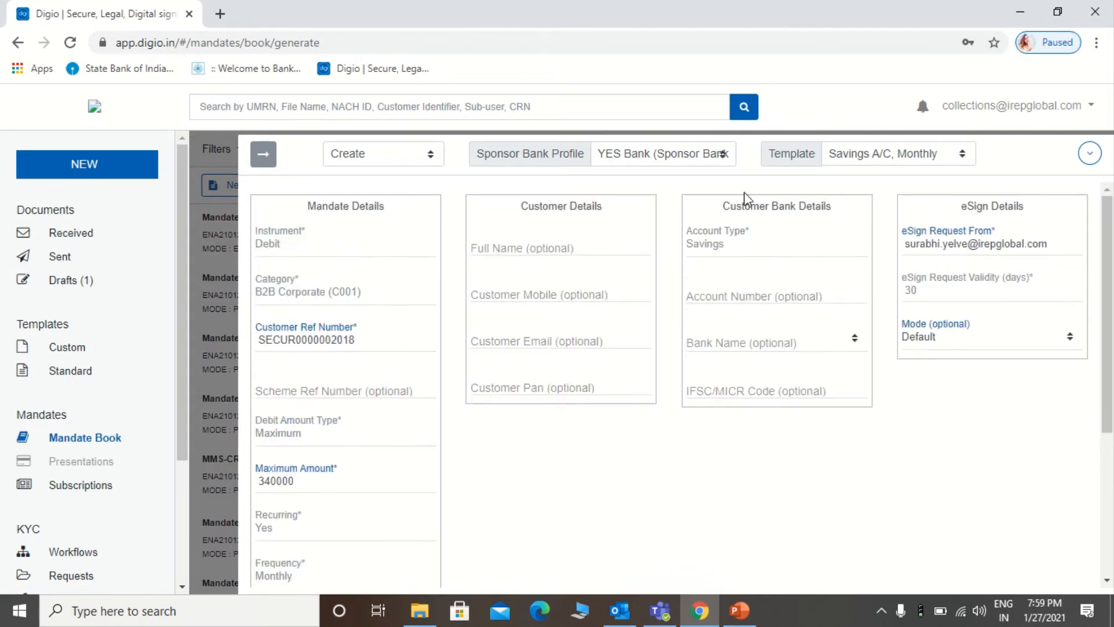
Step: Fill in the customer's full name and mobile number under Customer Details
click(573, 245)
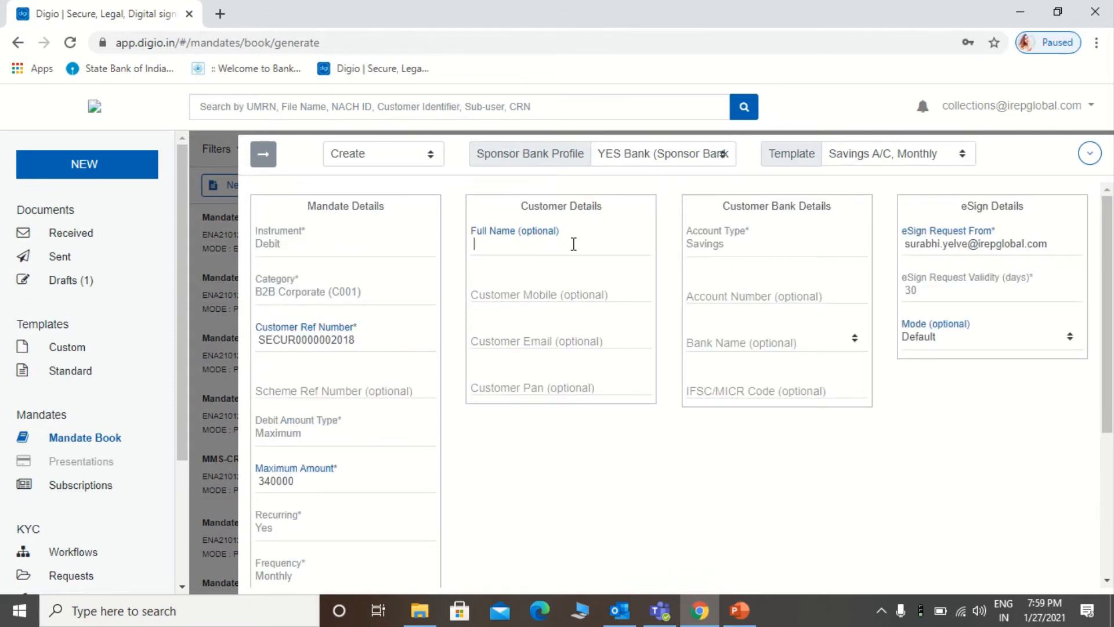
click(567, 302)
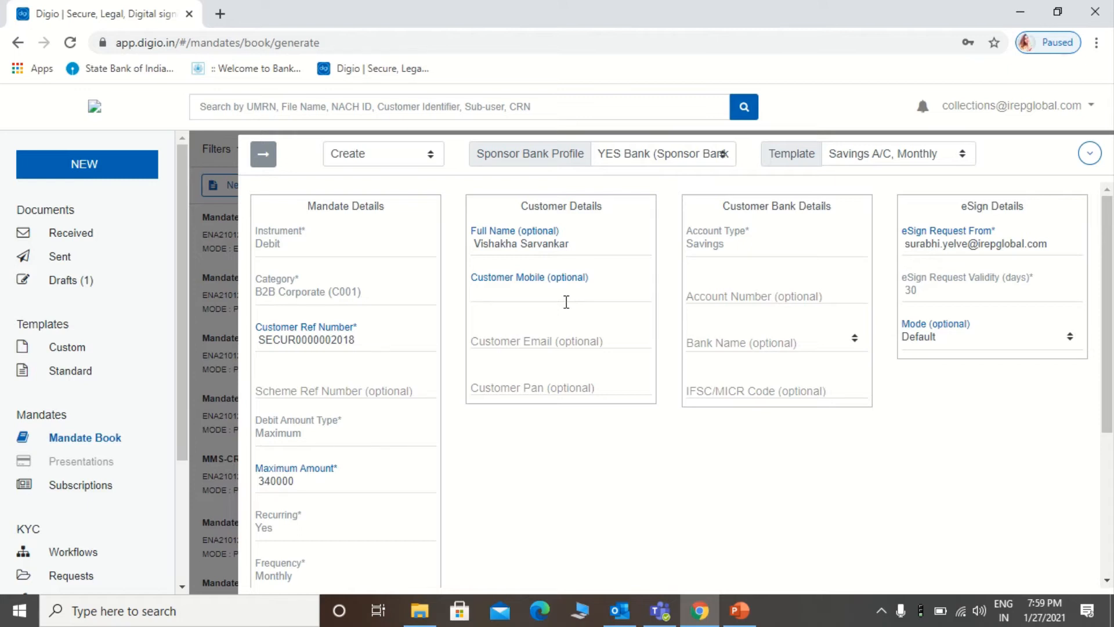
Step: Enter the customer's account number, select IndusInd Bank, and complete IFSC code INDB0000450
click(726, 293)
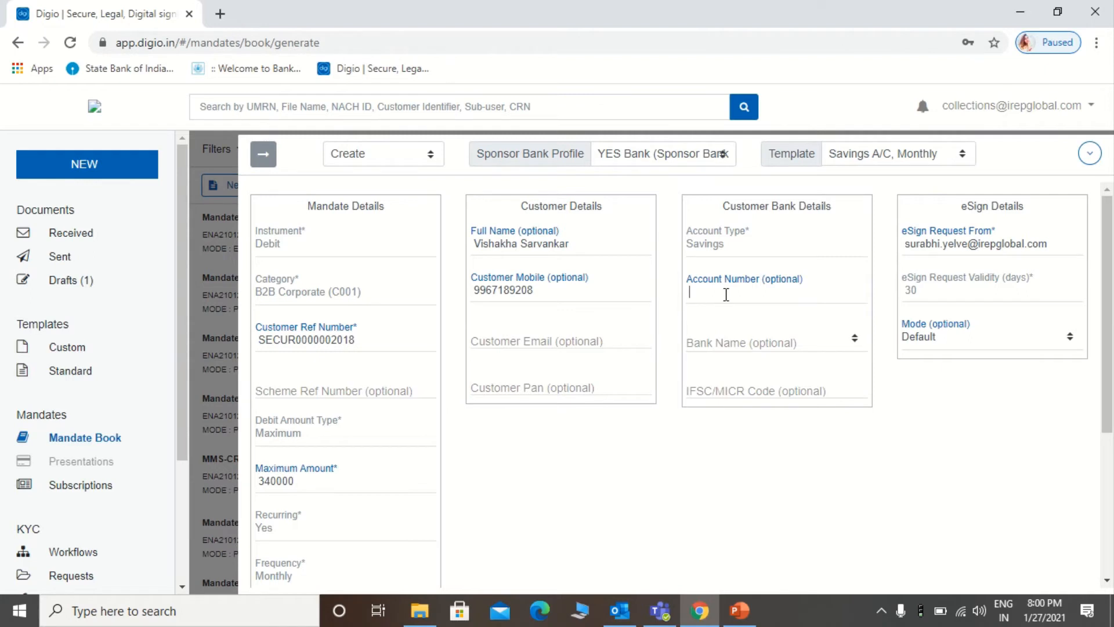
click(770, 349)
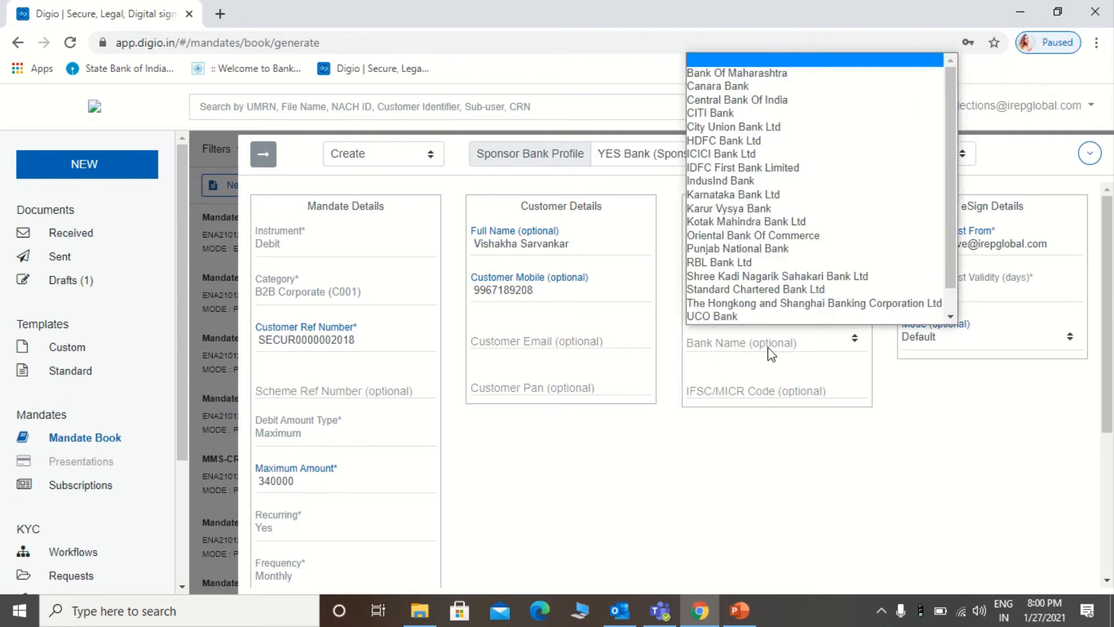
click(825, 184)
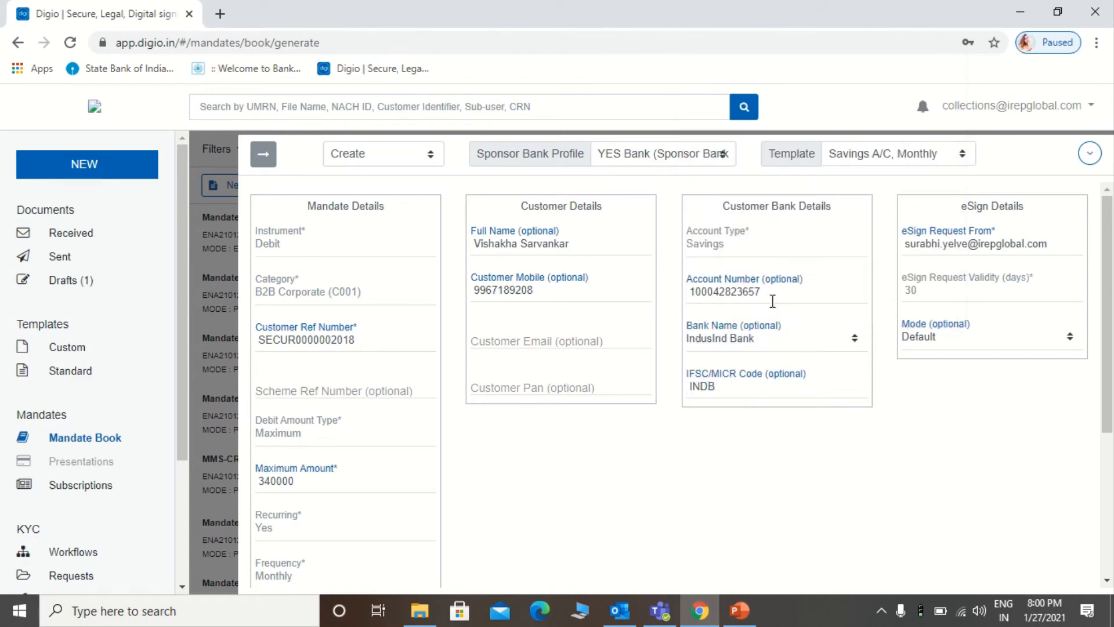
text(0000450)
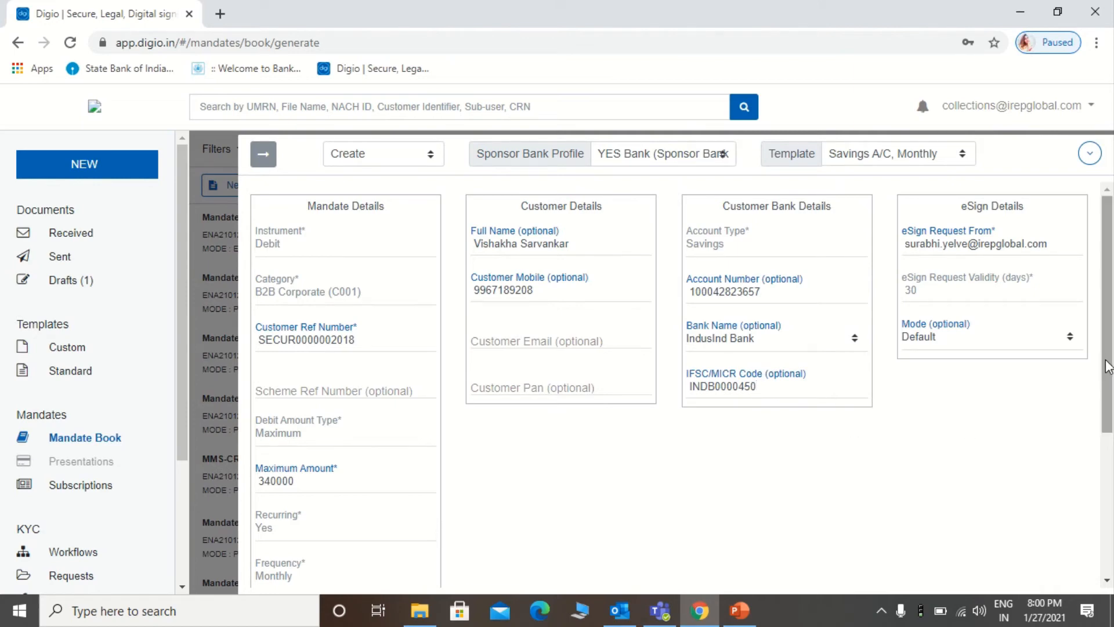
Step: Save the mandate to send its signing link, then expand the new row's signing options
drag(1108, 366, 1109, 514)
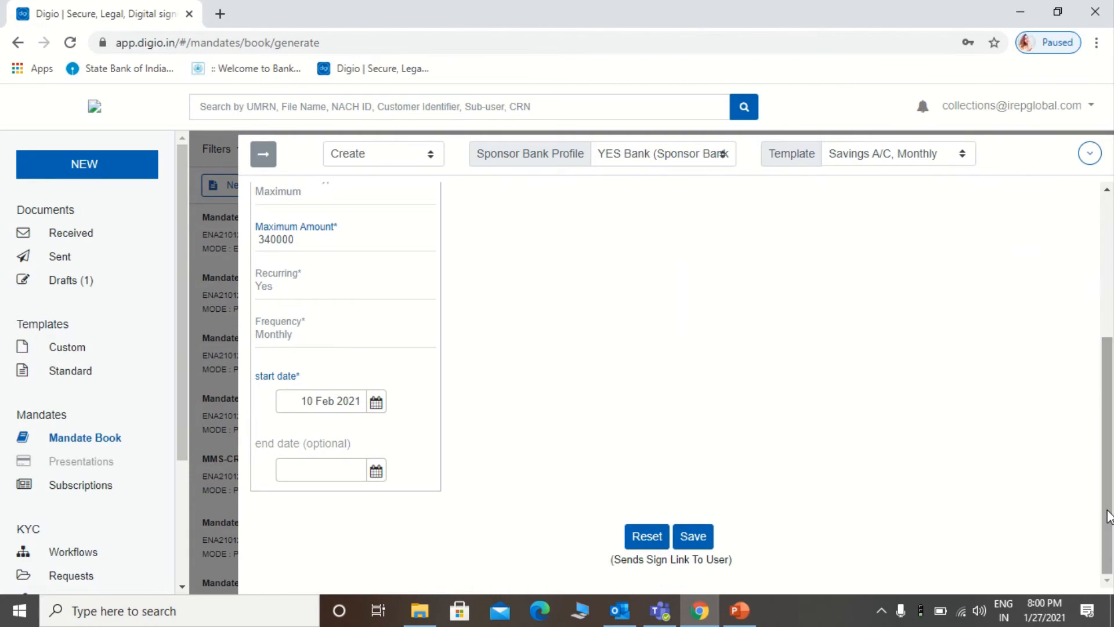
click(706, 538)
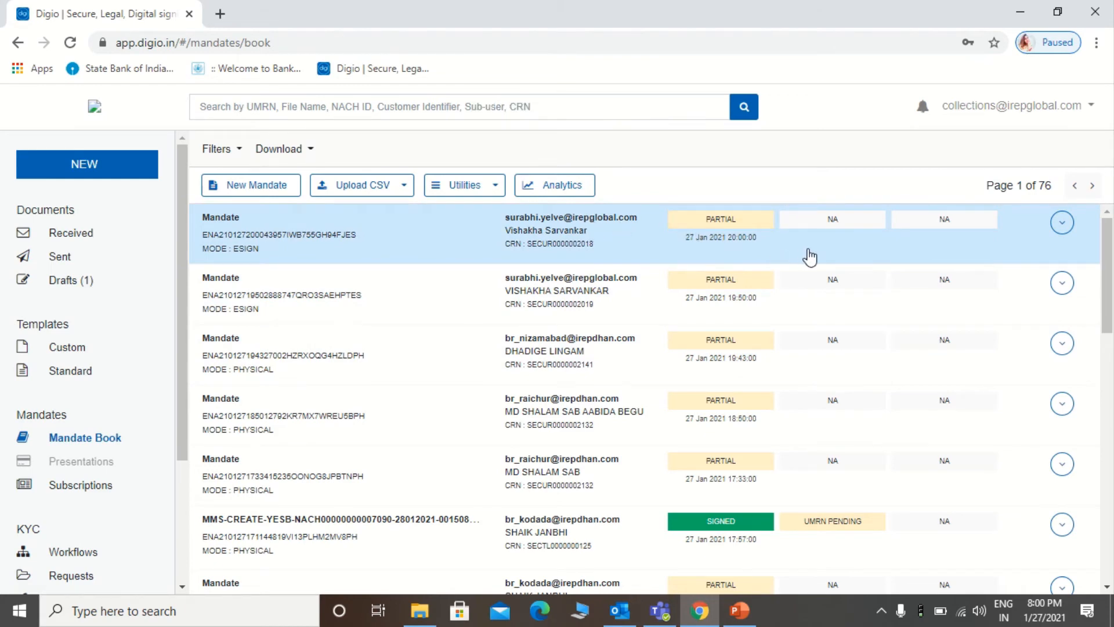
click(1064, 230)
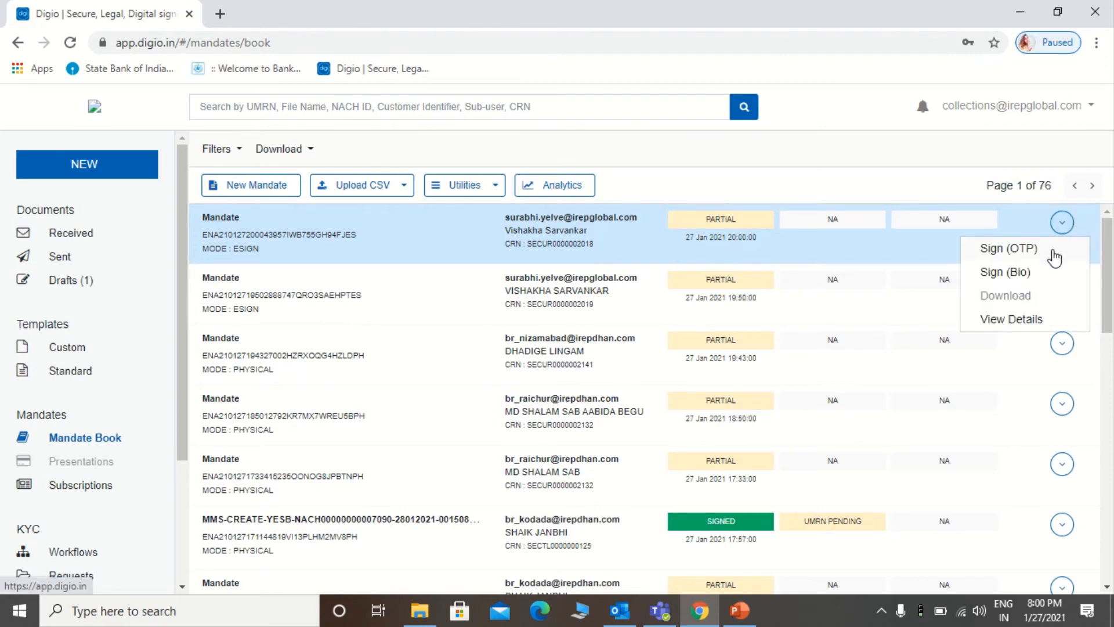
Step: Choose Sign (OTP) for the top mandate and request an e-mail verification code
click(1008, 248)
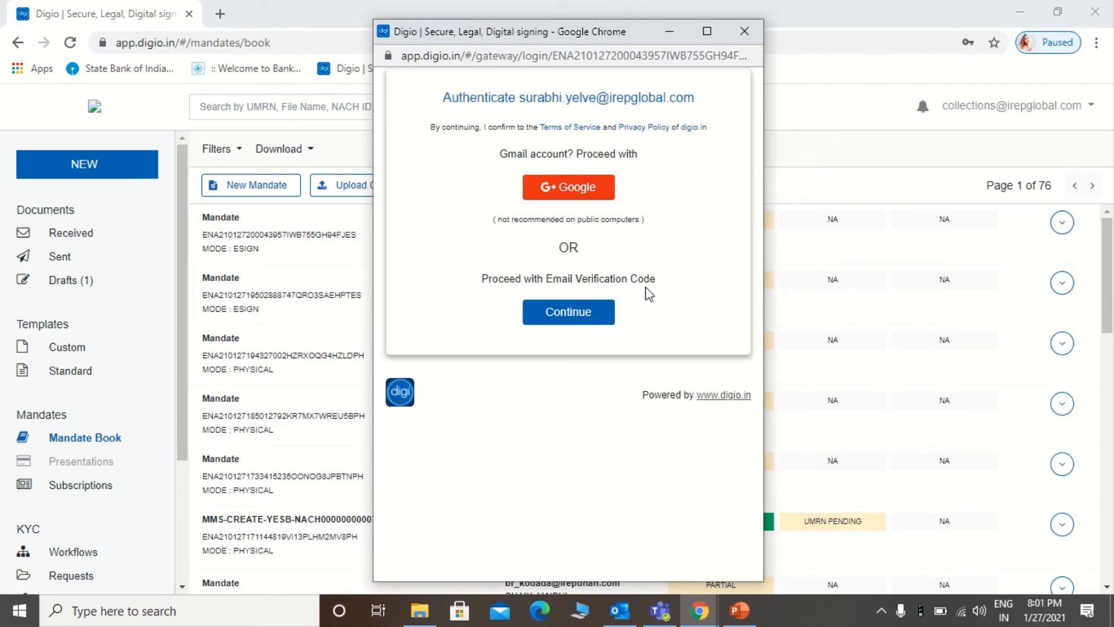
click(596, 316)
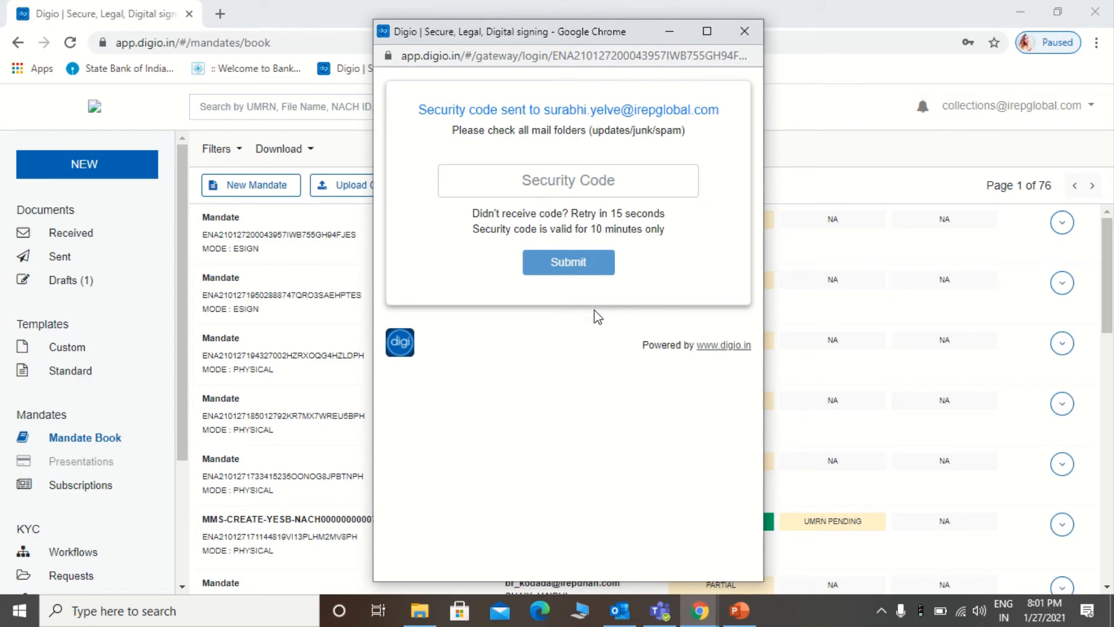
Step: Copy the security code from the newest Digio e-mail in Outlook and return to Chrome
click(620, 612)
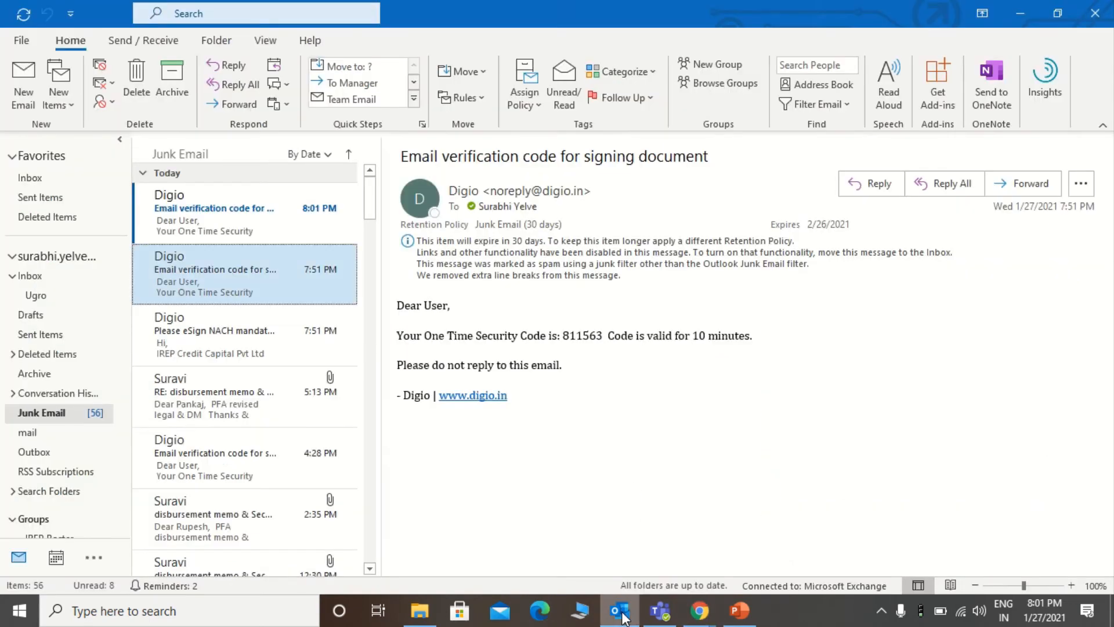
click(271, 229)
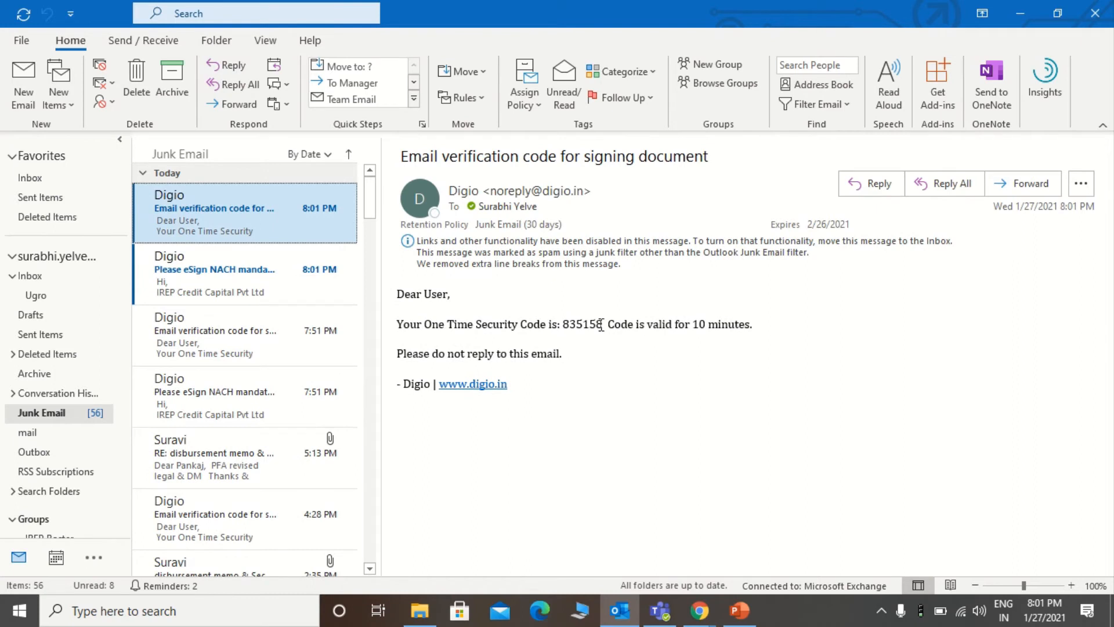
drag(574, 324, 564, 324)
key(ctrl+c)
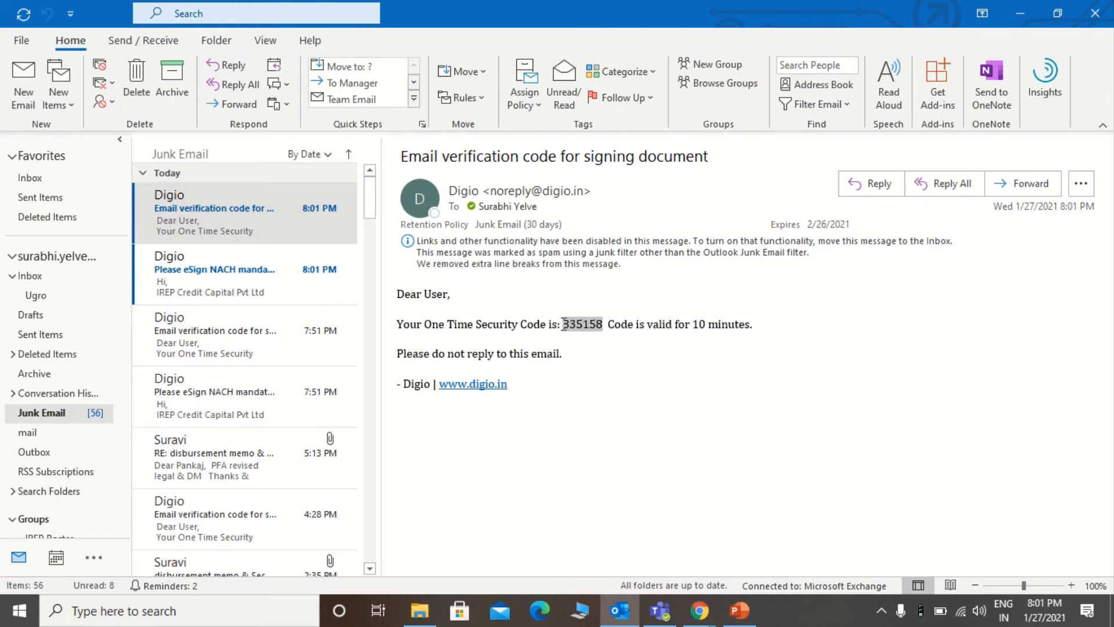
key(alt+Tab)
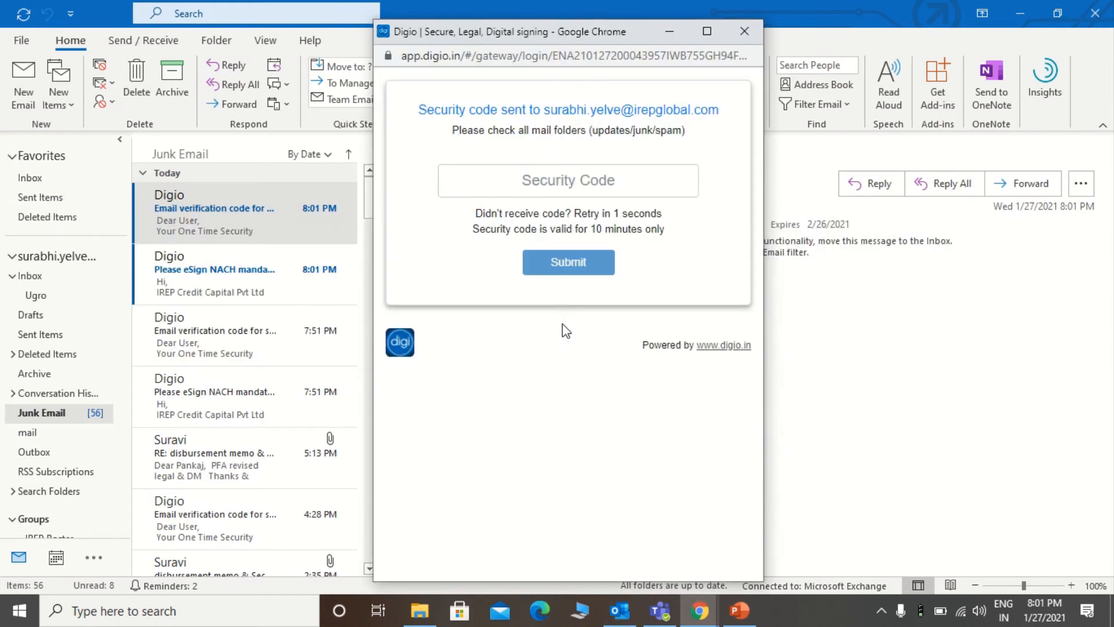
Step: Paste and submit the security code, then maximize the CREATE Mandate page
click(570, 169)
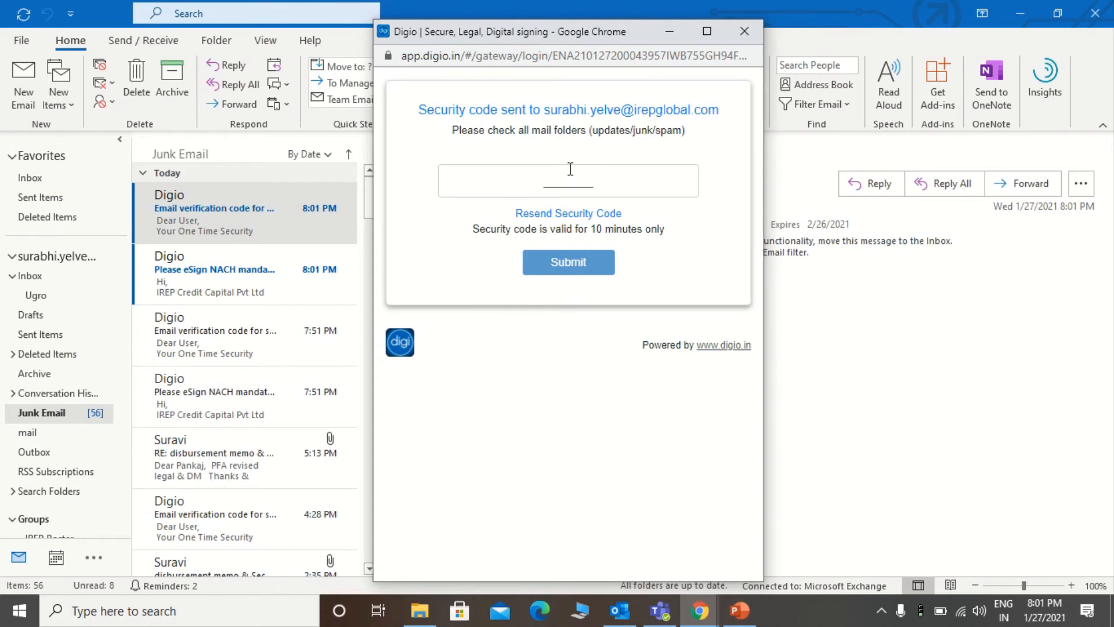
key(ctrl+v)
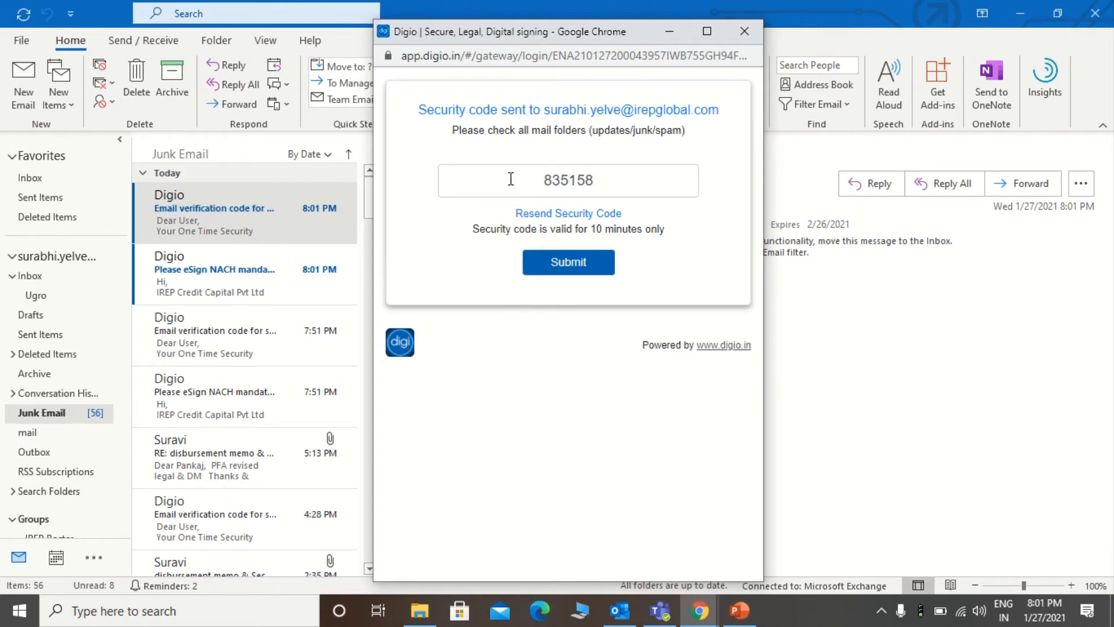
click(554, 268)
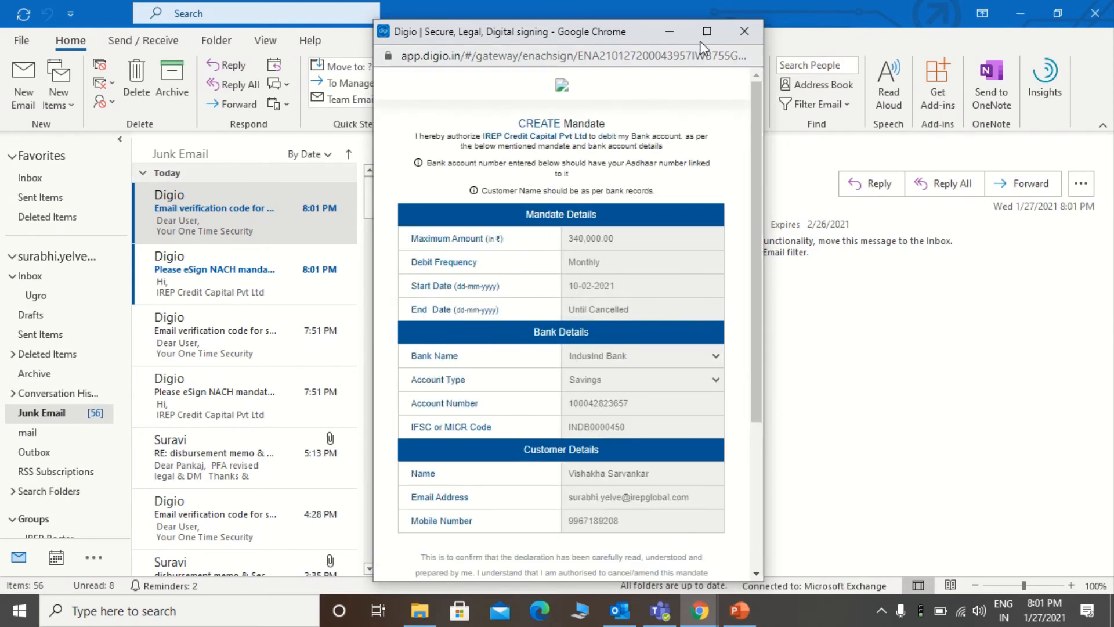
click(706, 31)
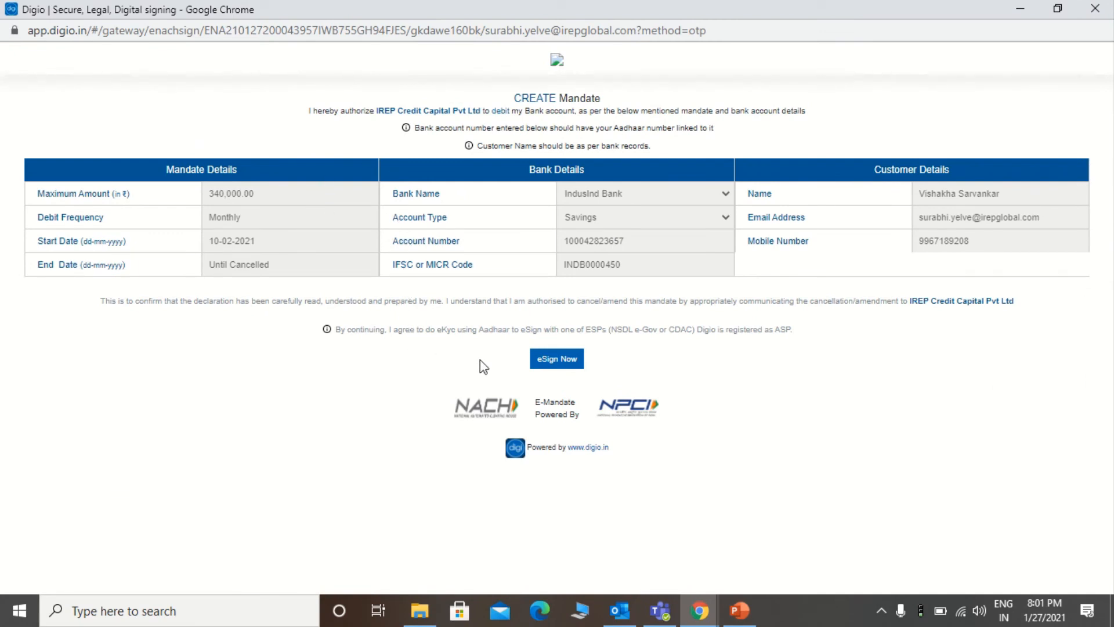
Step: Start the Aadhaar eSign, authorise NSDL e-Gov, and enter the account holder's Aadhaar number
click(547, 371)
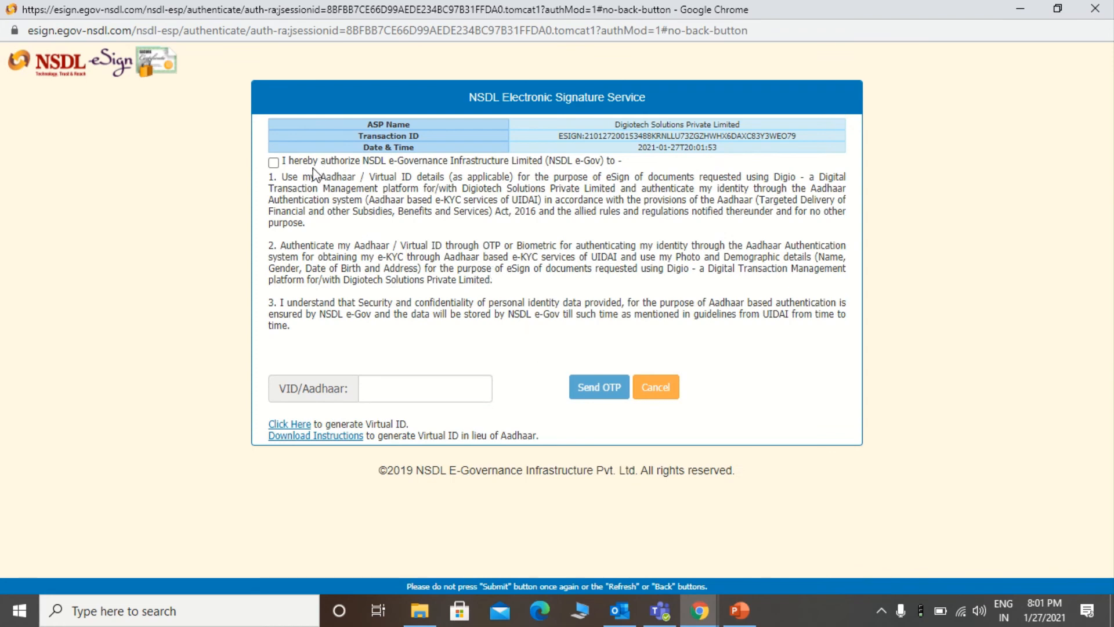
click(274, 163)
click(368, 389)
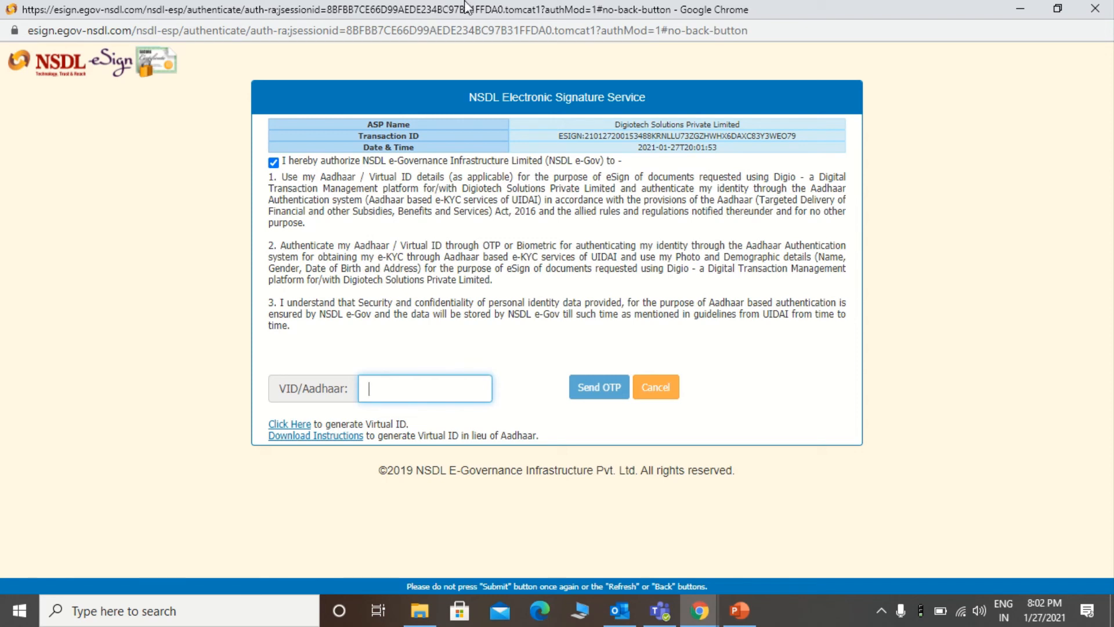
mouse_move(485, 7)
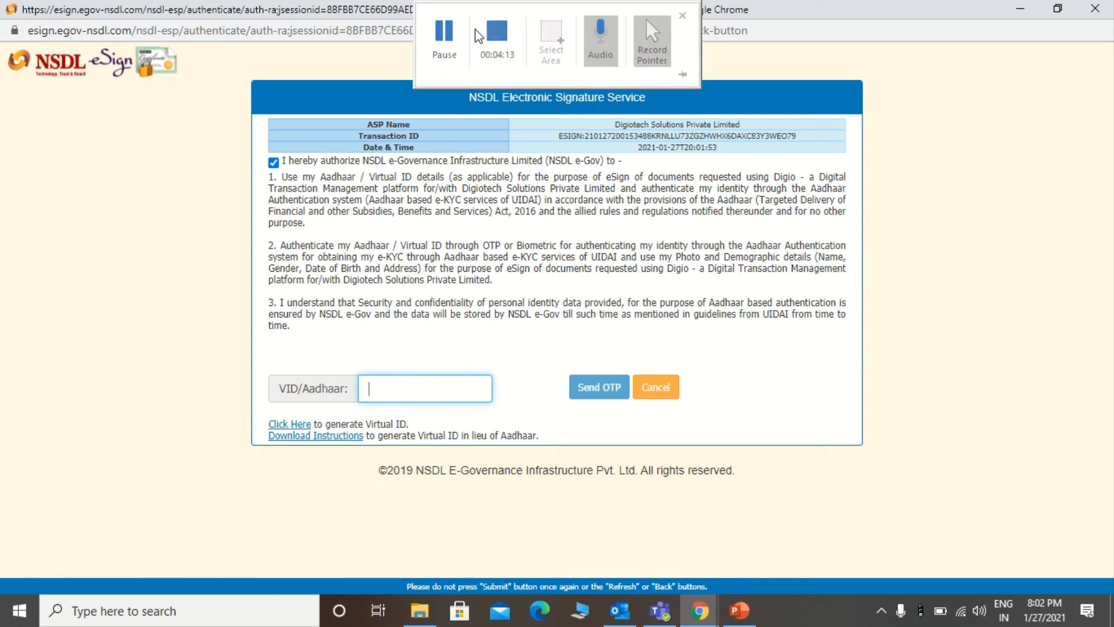
click(445, 46)
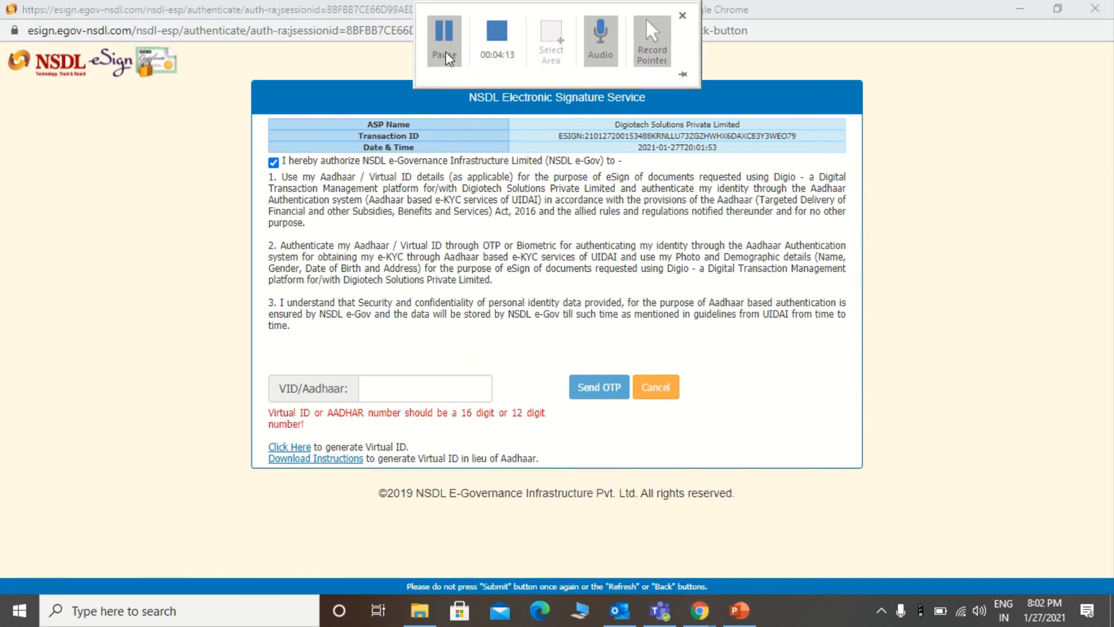
click(429, 383)
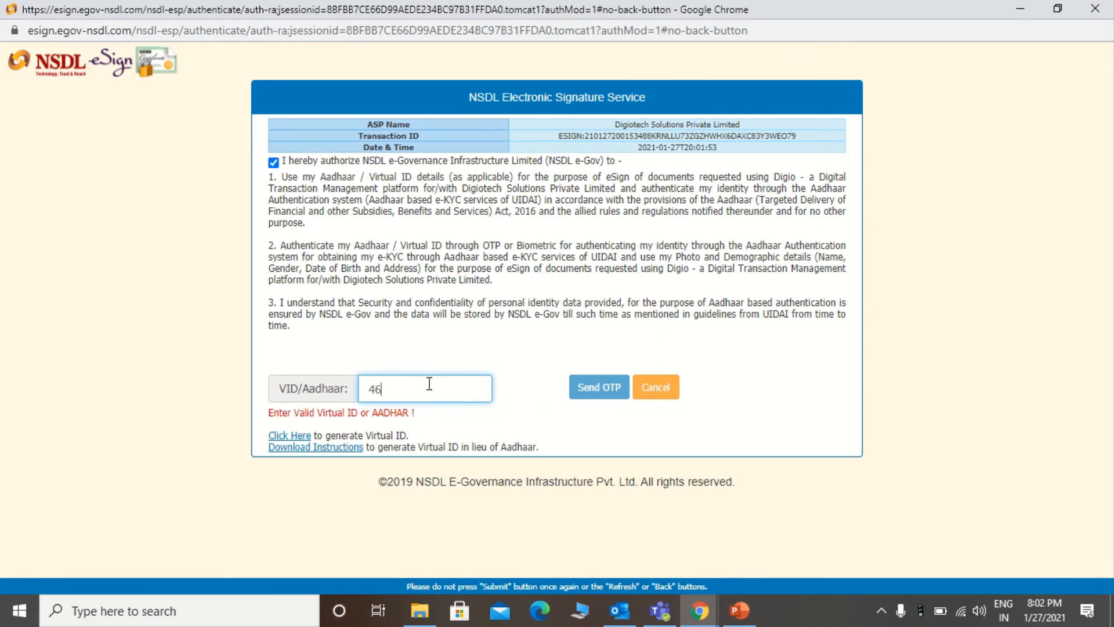
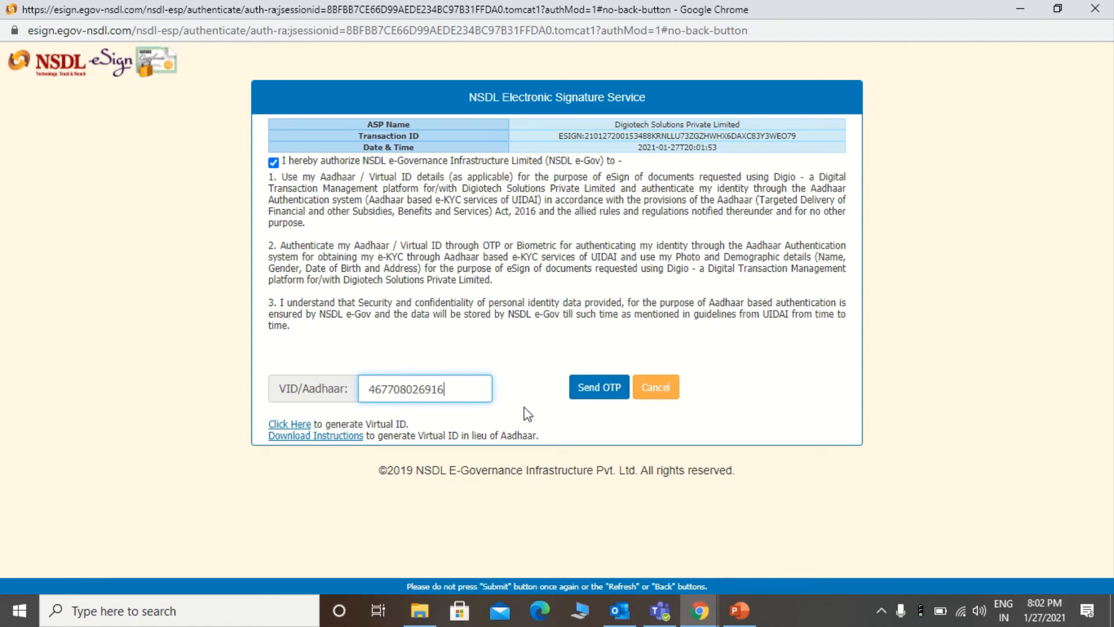
Step: Request an OTP for the Aadhaar number and submit it for verification to complete signing
click(591, 389)
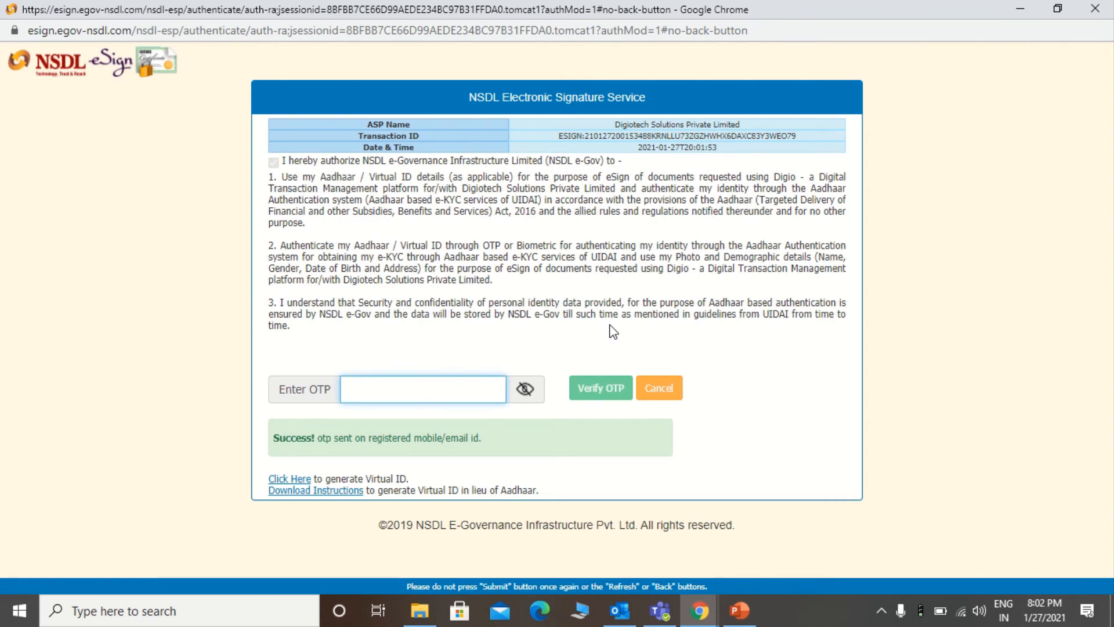
mouse_move(481, 6)
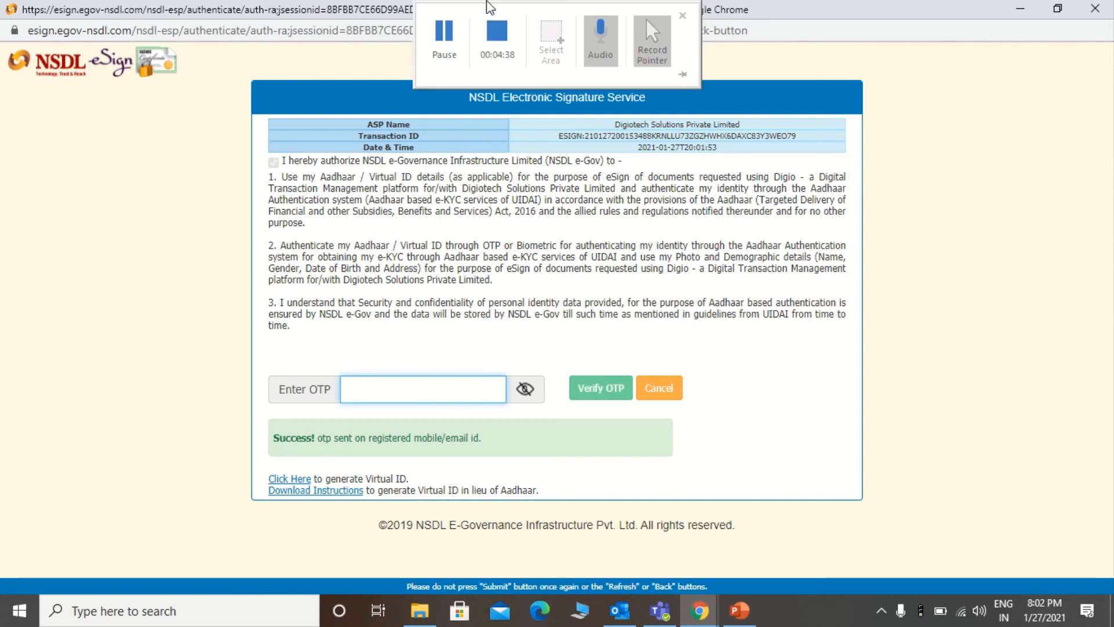
click(451, 39)
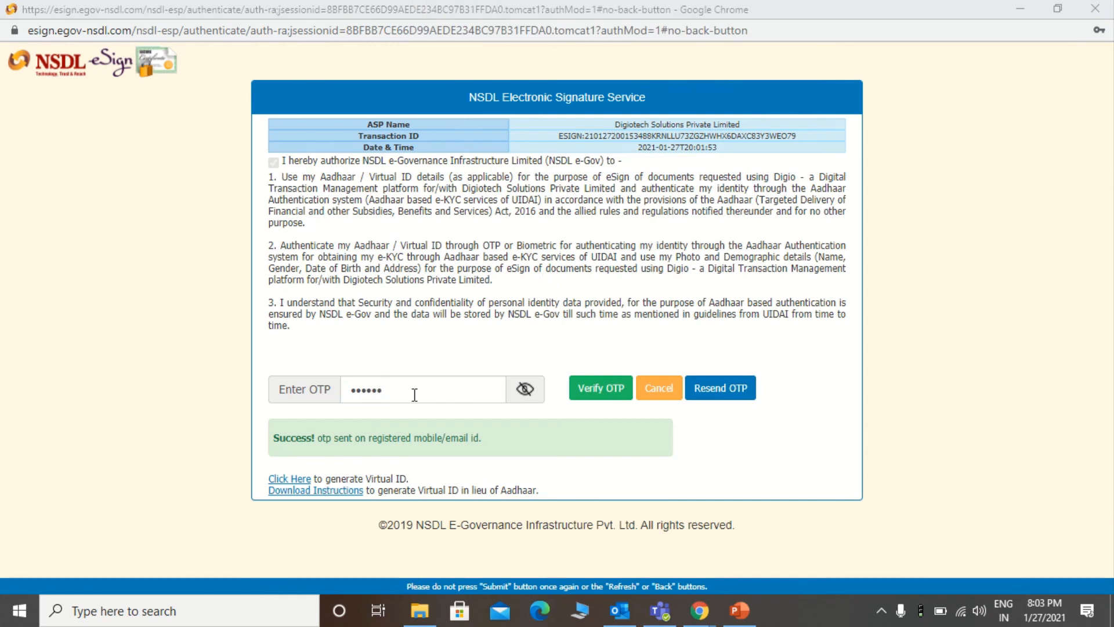
click(587, 401)
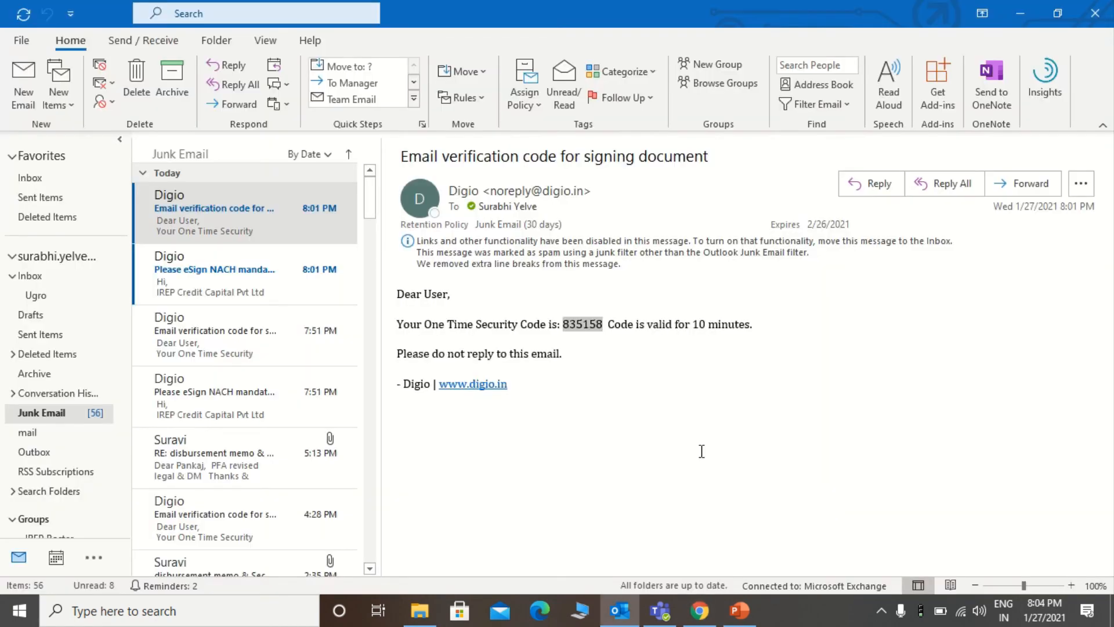
Step: Return to the Digio Mandate Book showing the mandate as SIGNED, then log out from the account menu
click(712, 618)
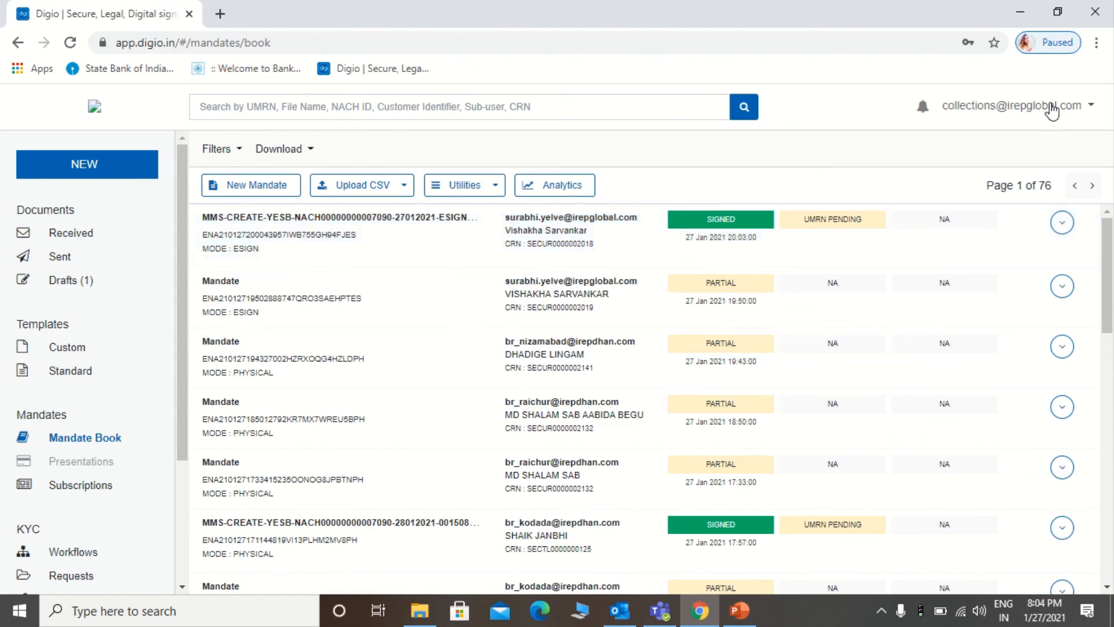
click(1052, 110)
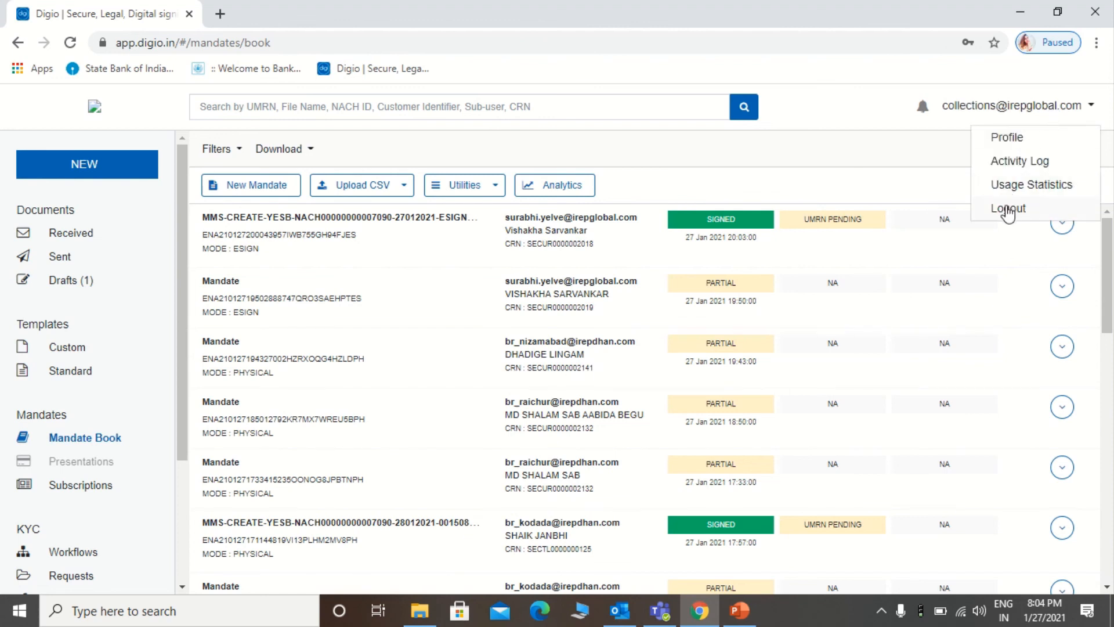
click(1009, 208)
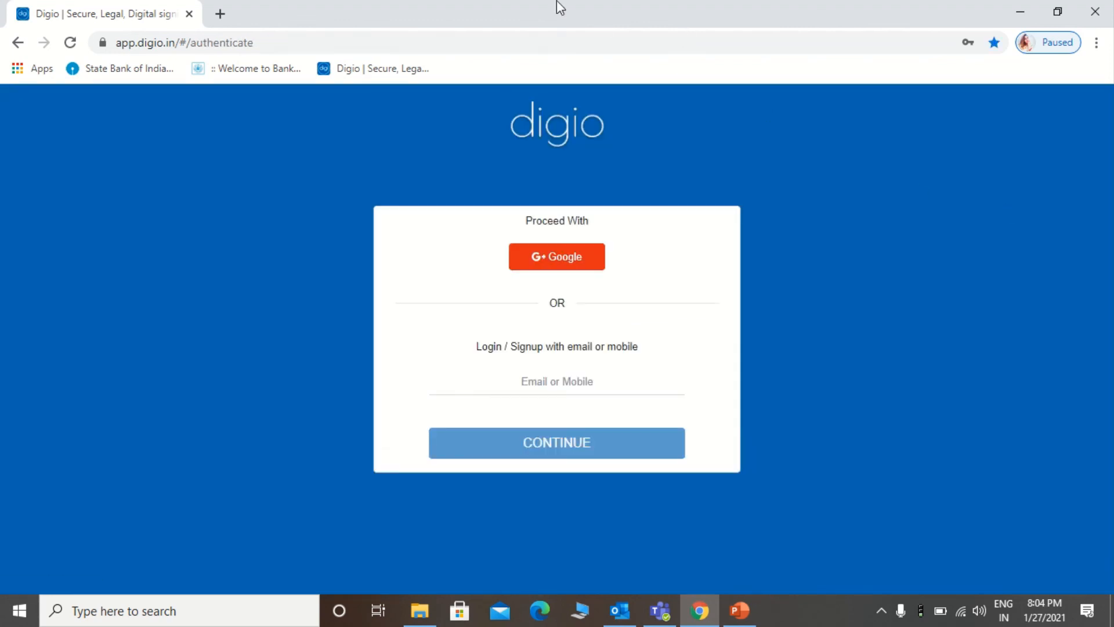
mouse_move(527, 6)
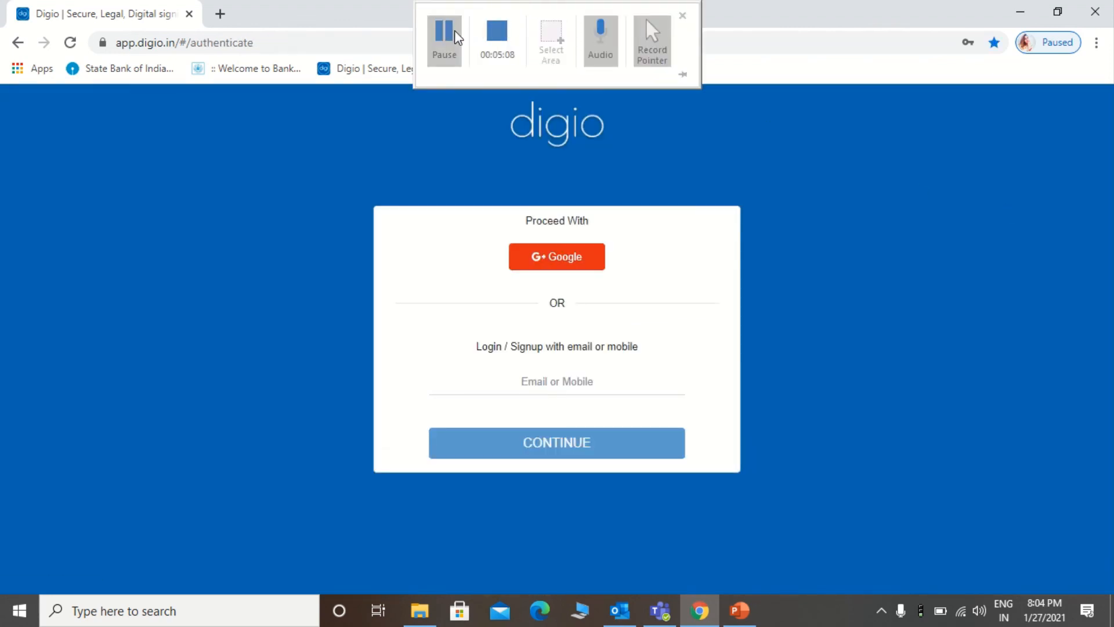